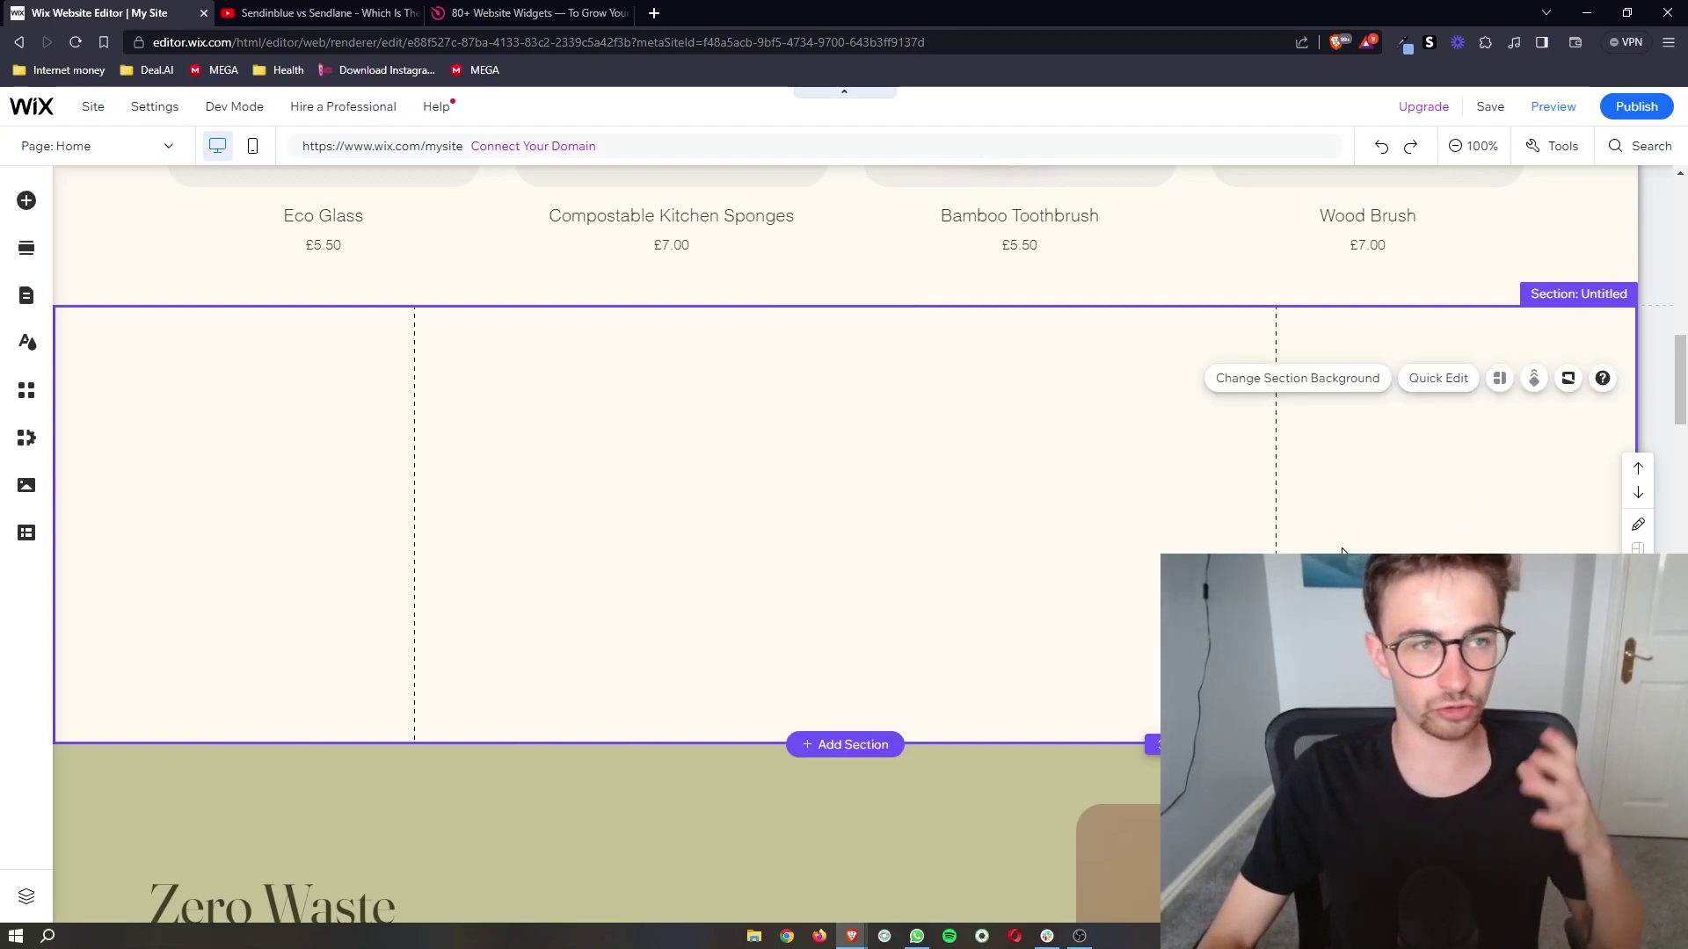
scroll(1343, 551, up, 3)
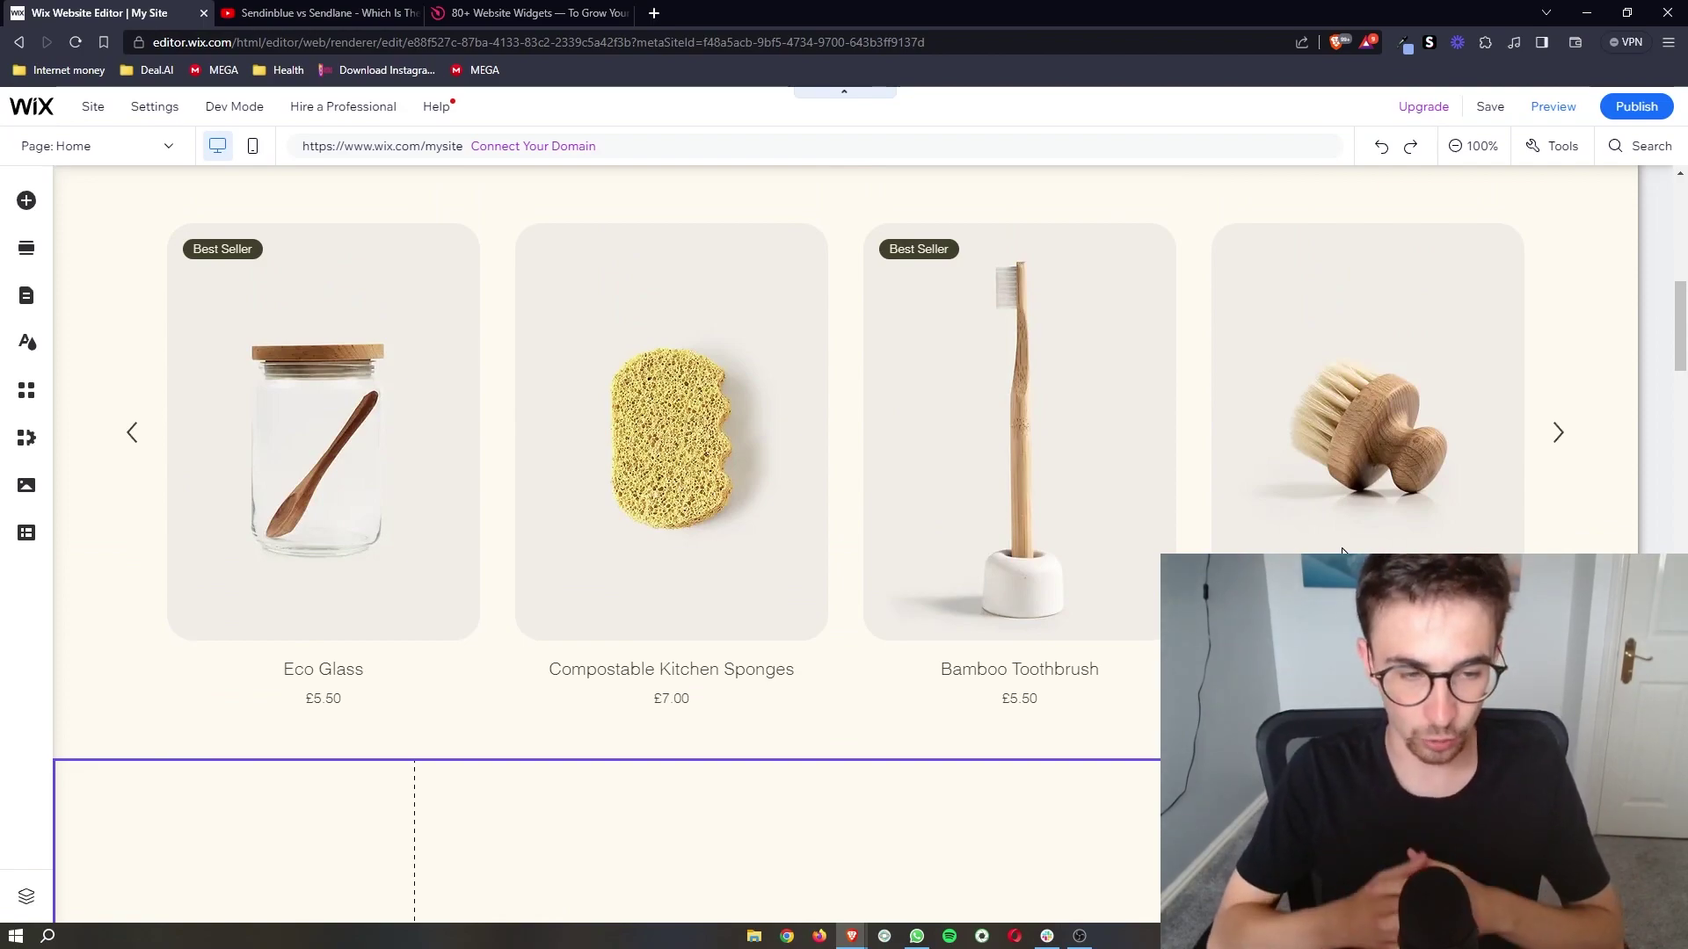
scroll(1342, 551, up, 10)
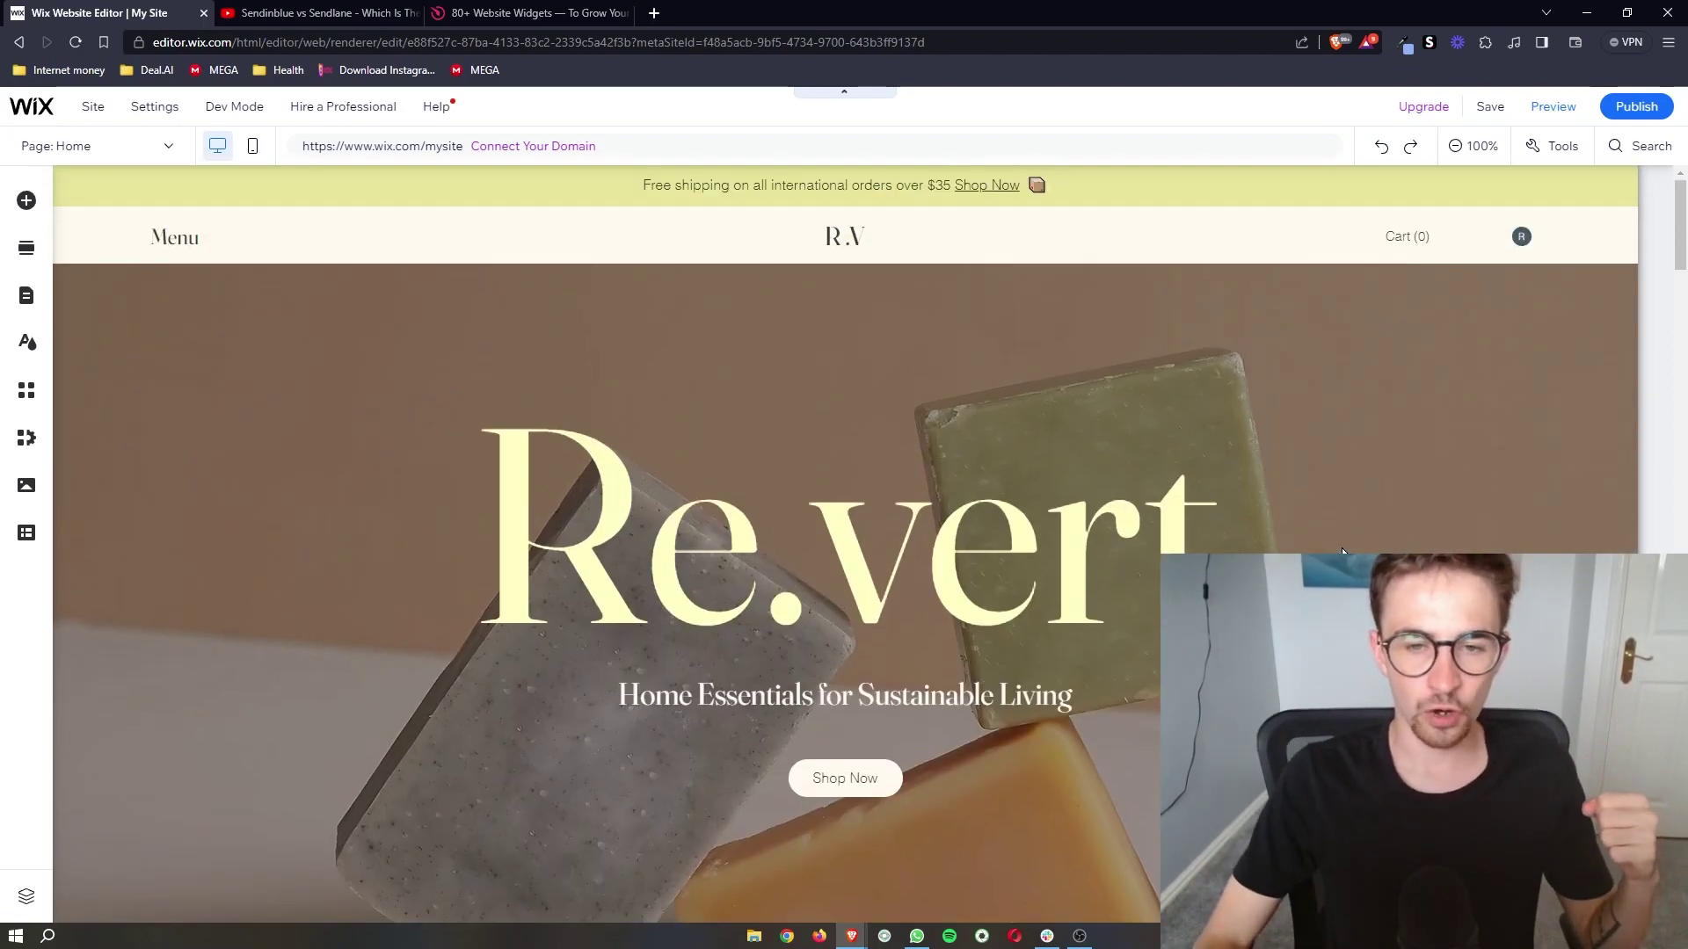
scroll(579, 545, down, 7)
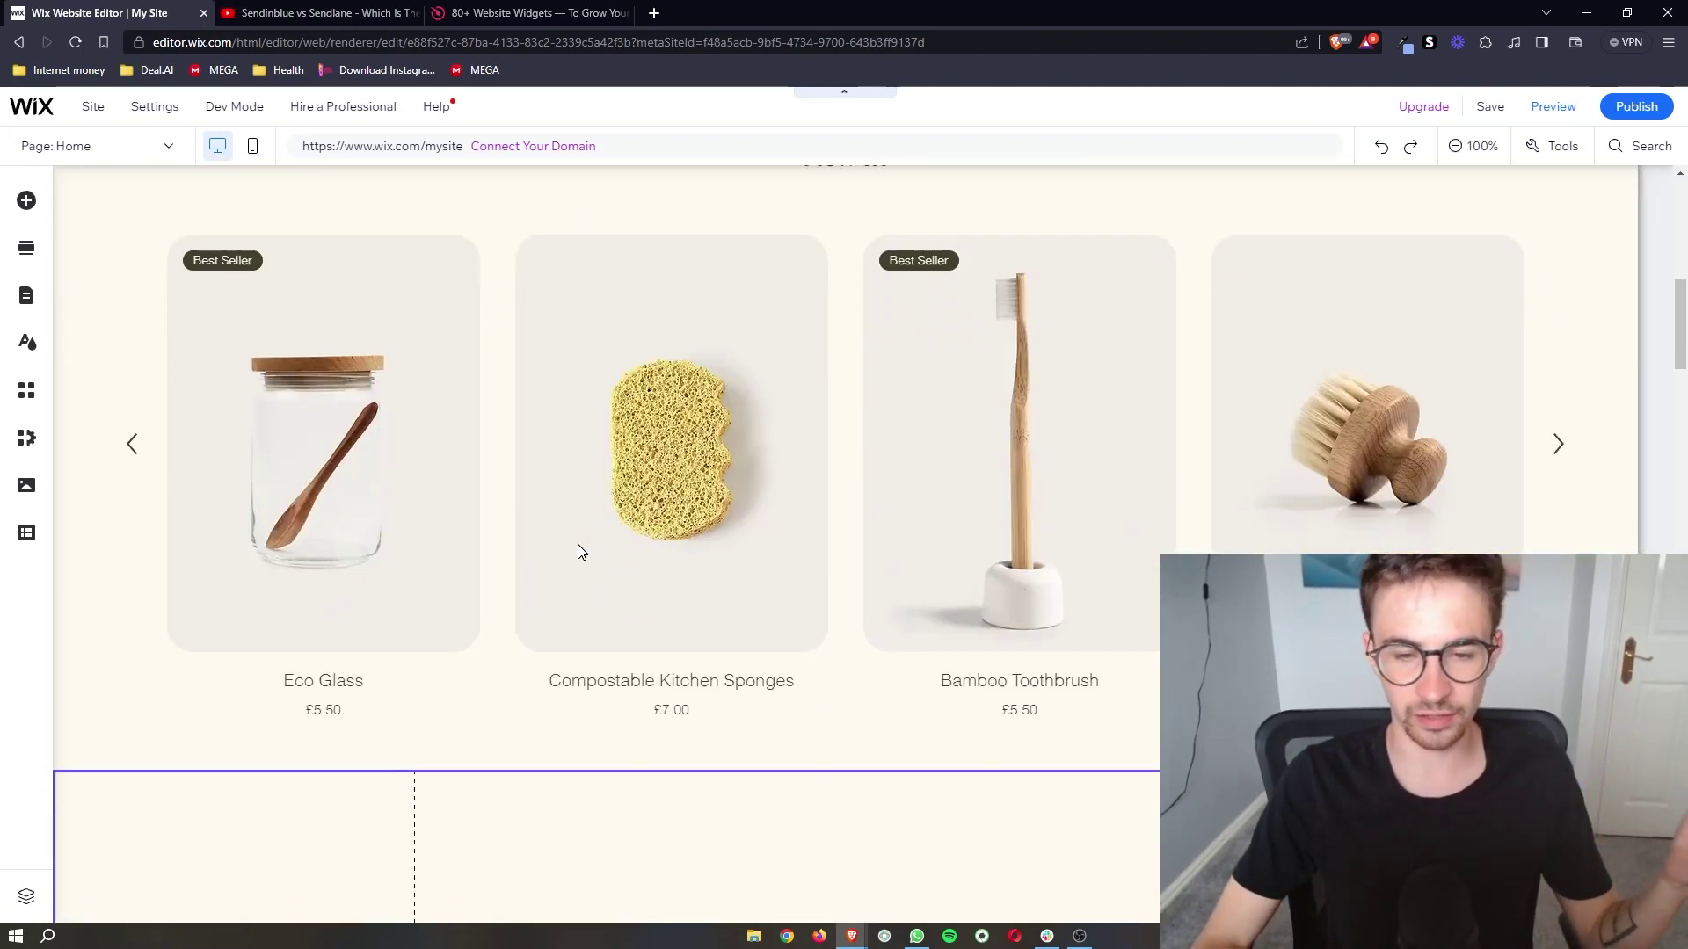
scroll(578, 551, down, 3)
scroll(577, 551, down, 1)
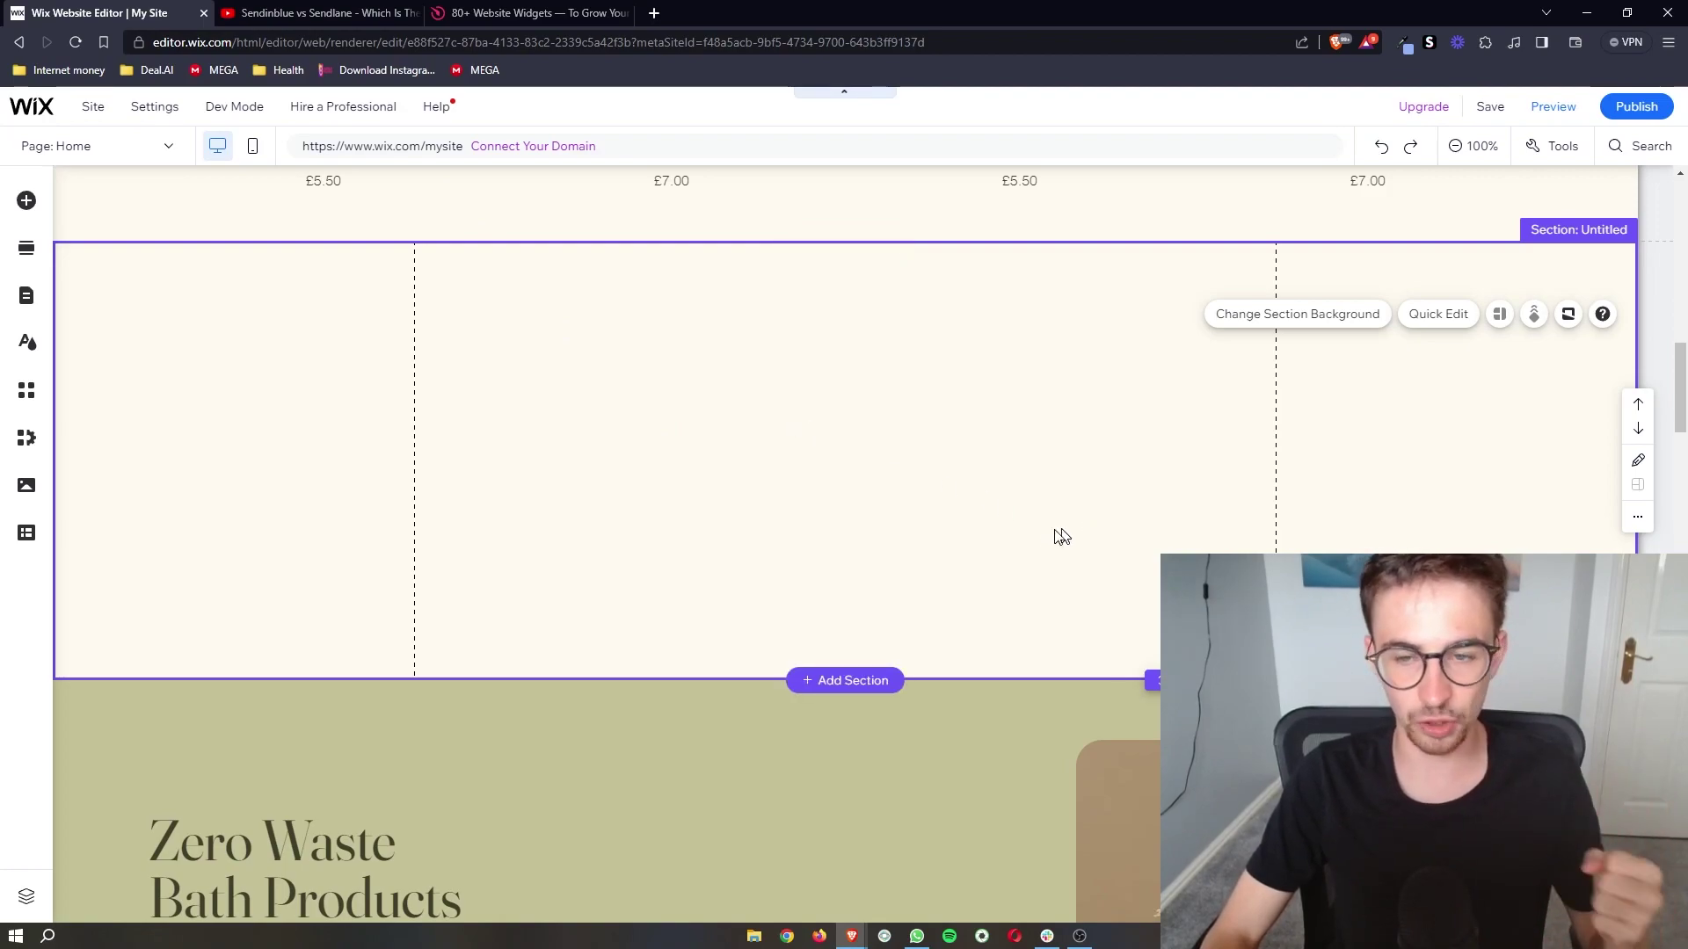
Step: Switch to the Elfsight browser tab and navigate toward its Widgets menu
click(318, 13)
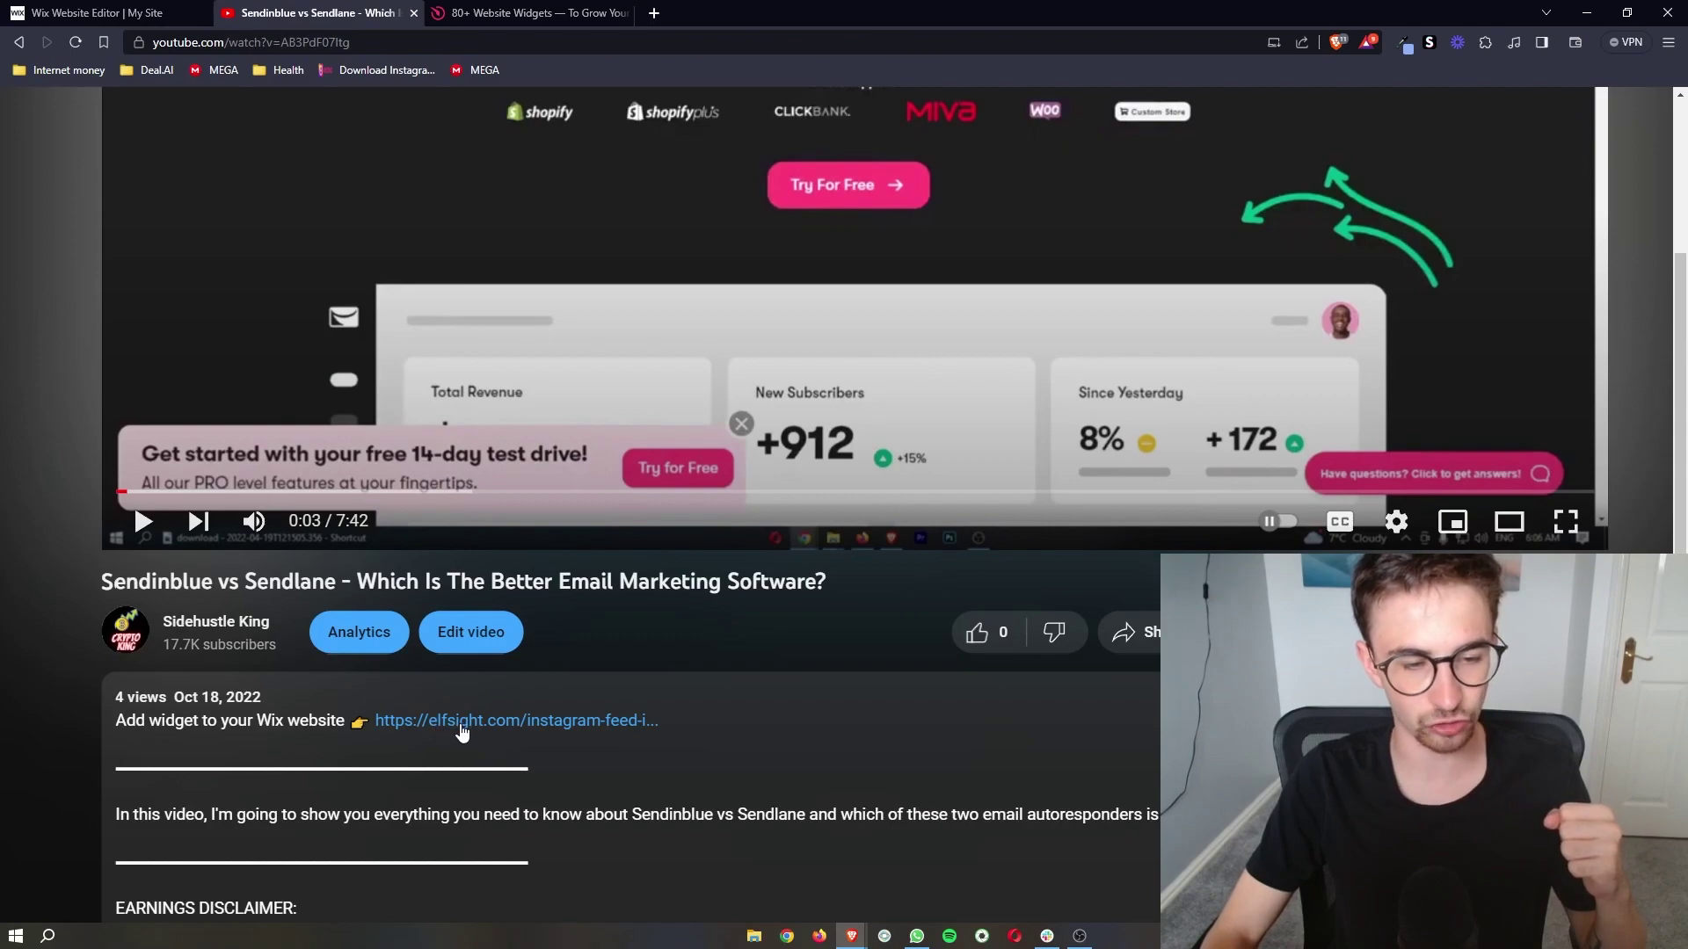
key(ctrl+Tab)
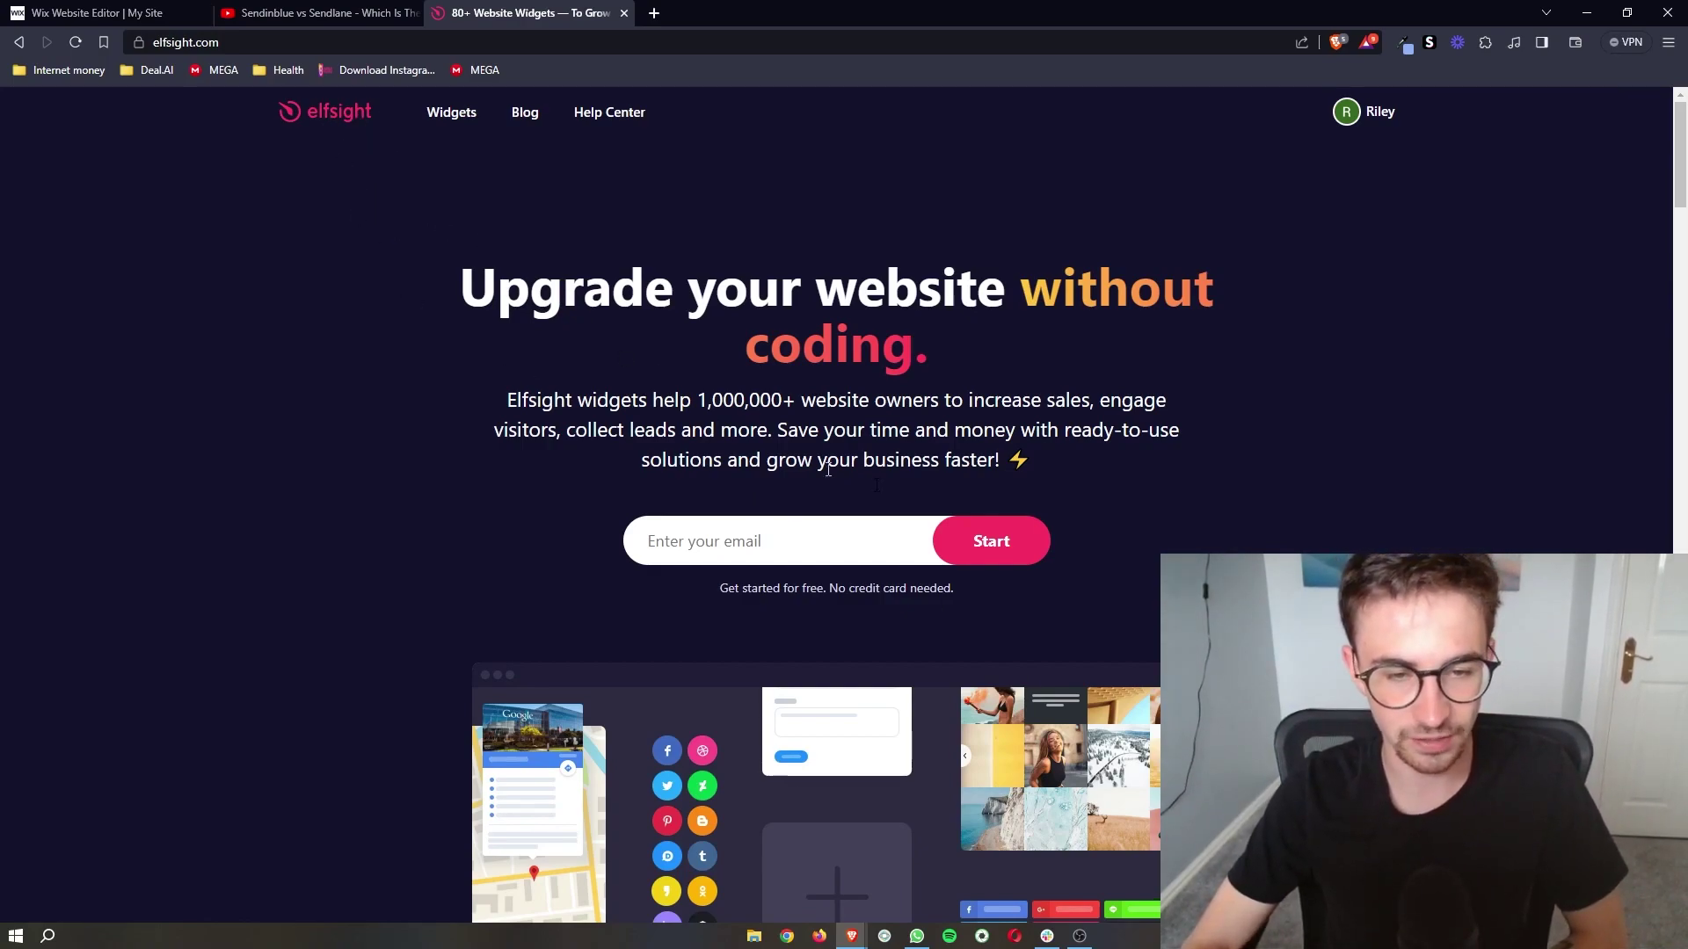
mouse_move(963, 512)
mouse_down()
mouse_move(785, 603)
mouse_move(979, 613)
mouse_up()
click(723, 601)
click(587, 598)
click(735, 543)
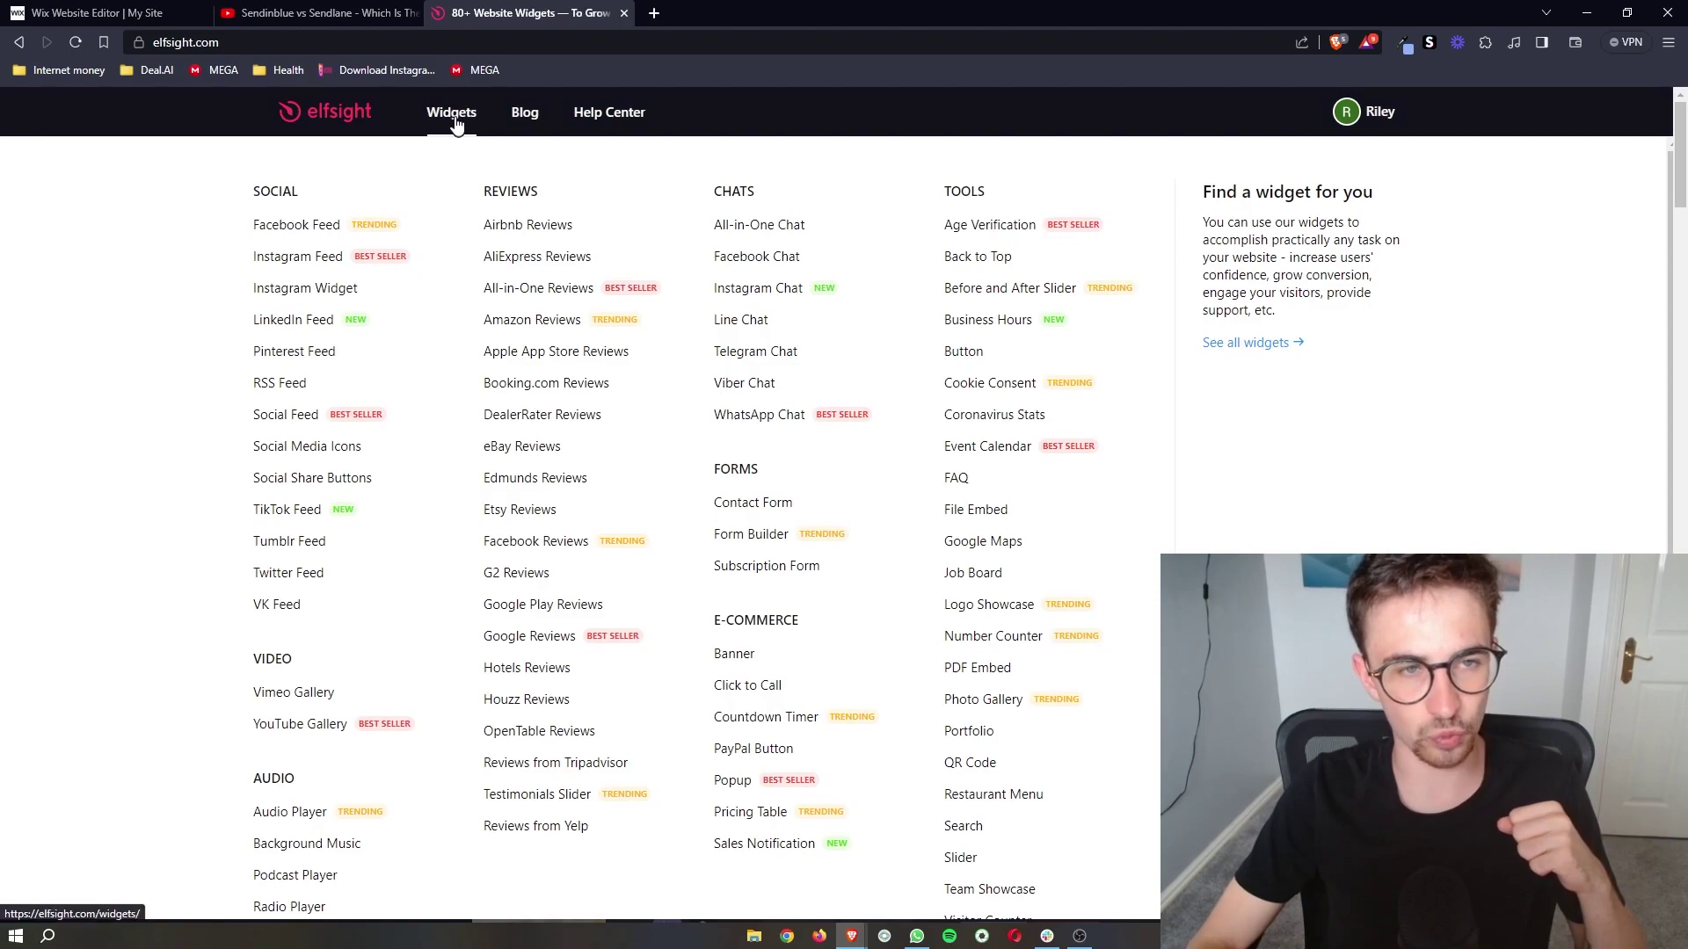
Step: Search the widget catalog for 'whatsapp' and open the WhatsApp Chat widget page
click(461, 126)
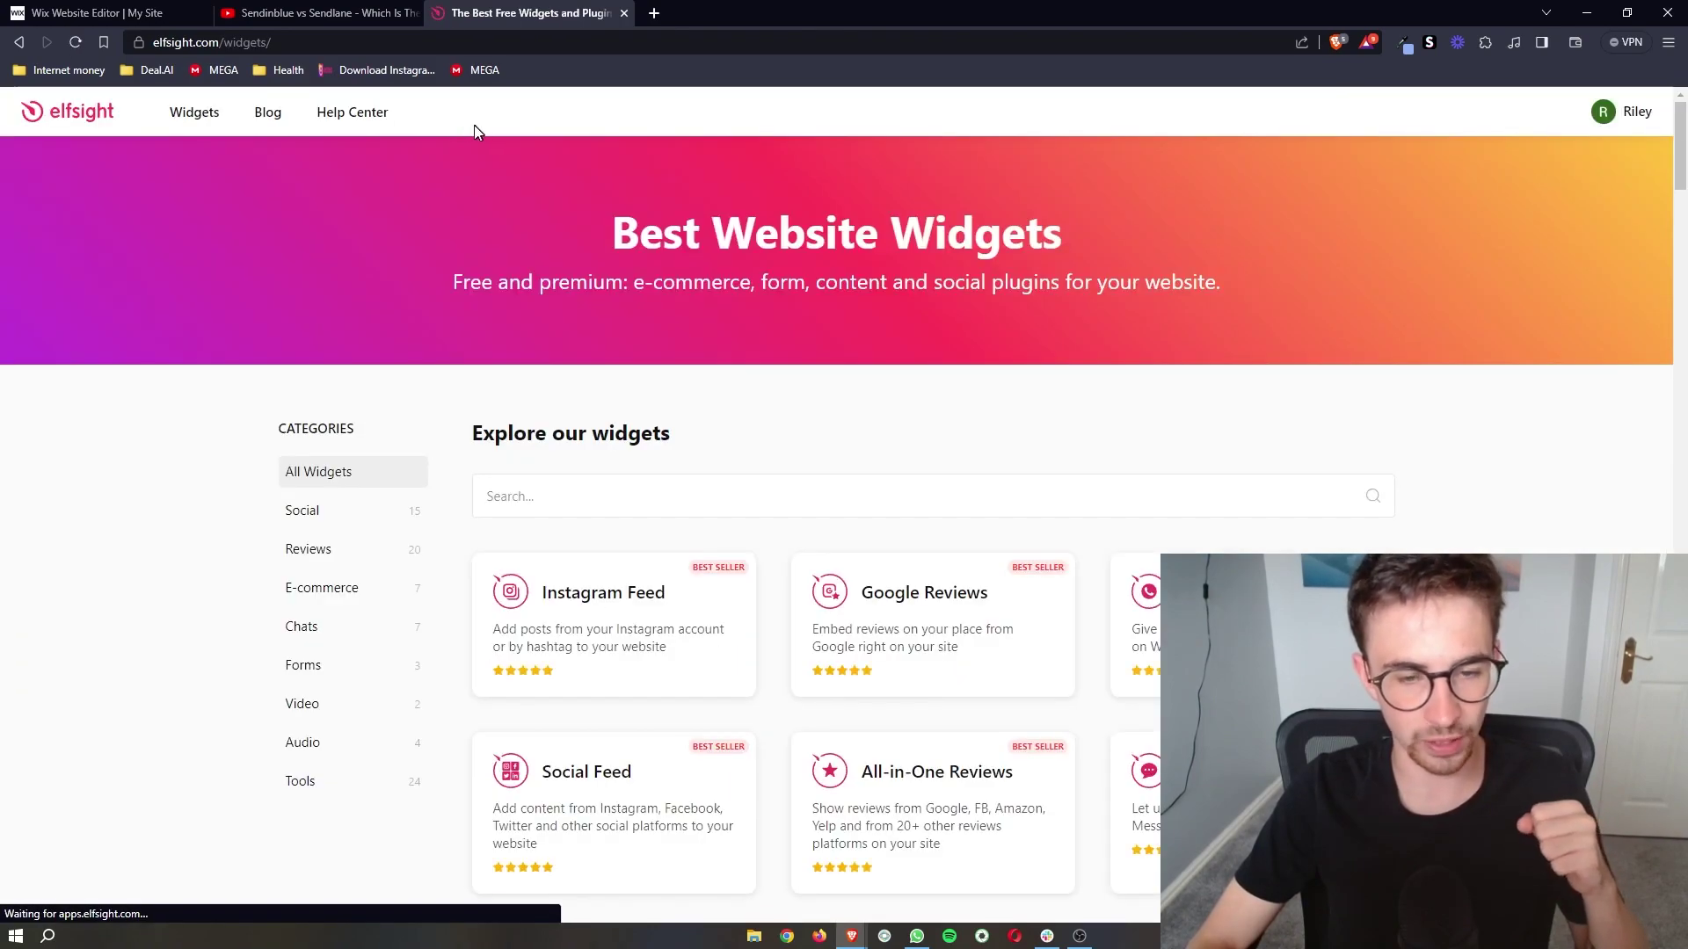
scroll(1000, 512, down, 1)
scroll(1000, 512, down, 1)
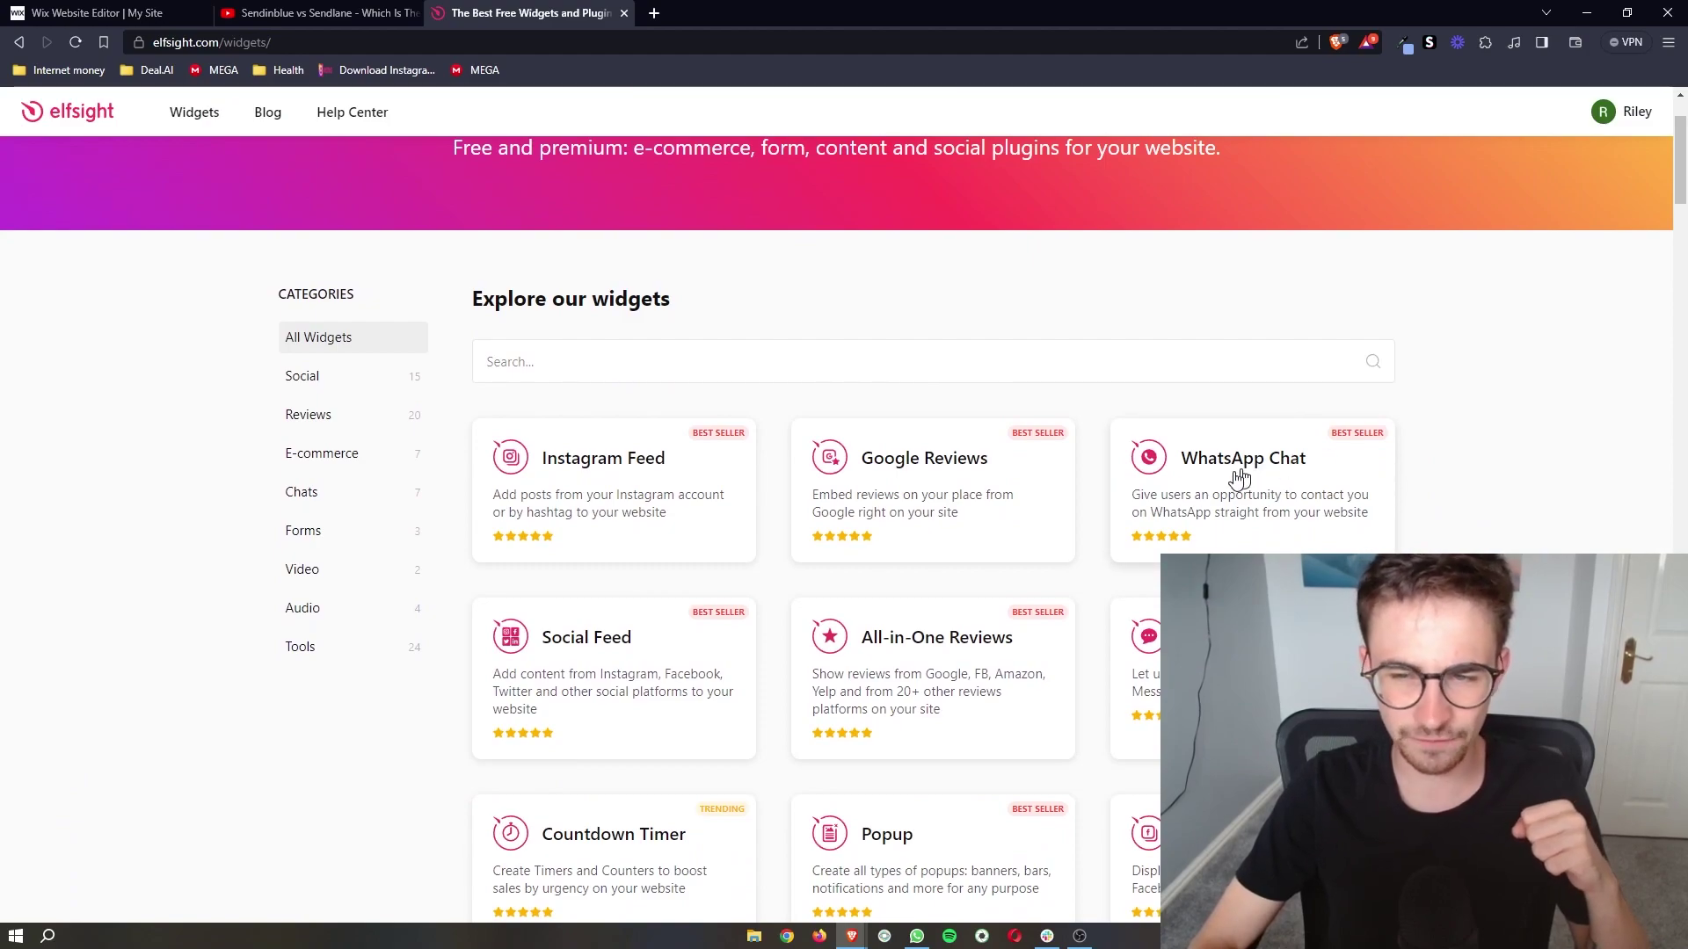
click(992, 347)
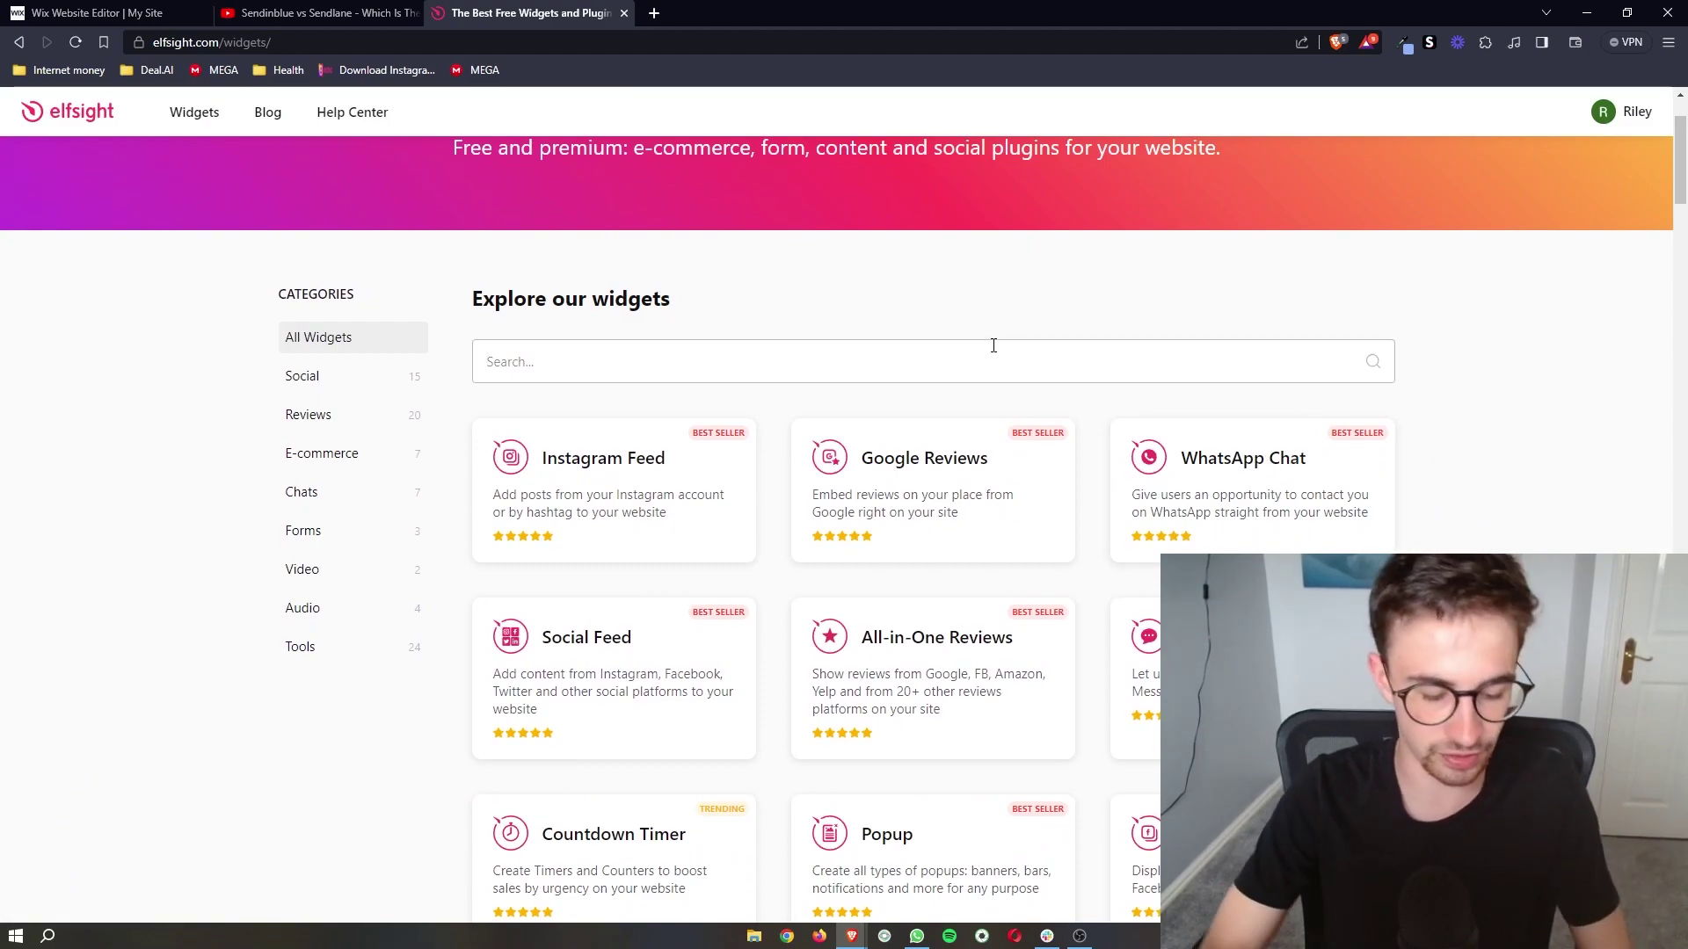
text(whatsa)
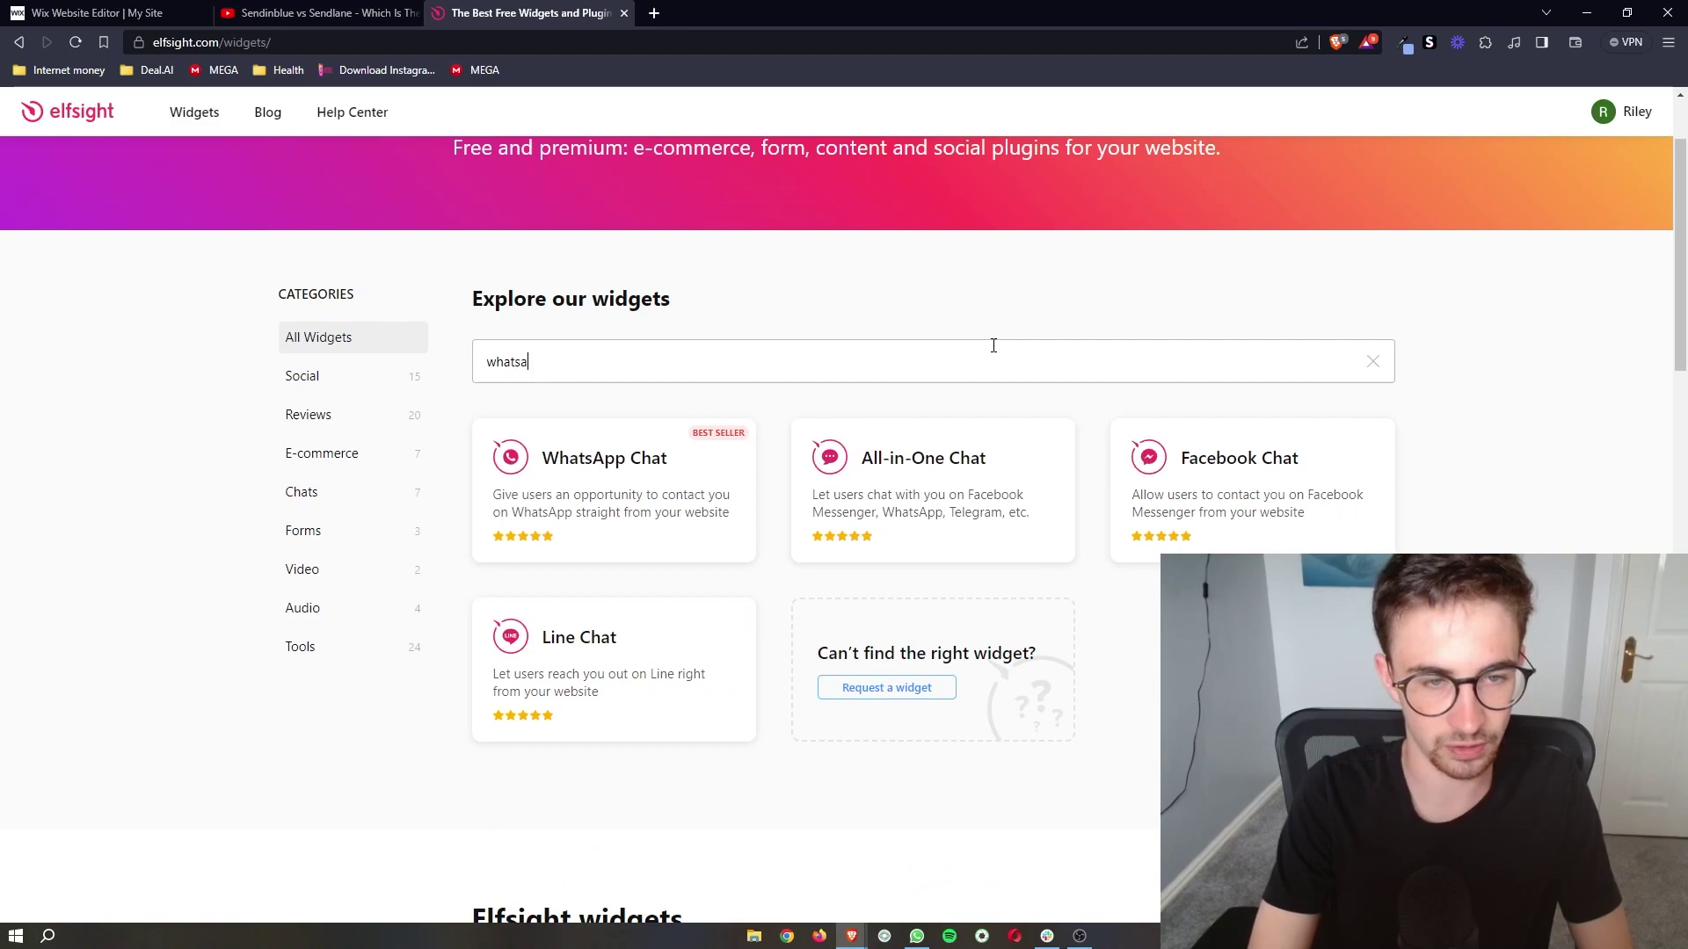
text(pp)
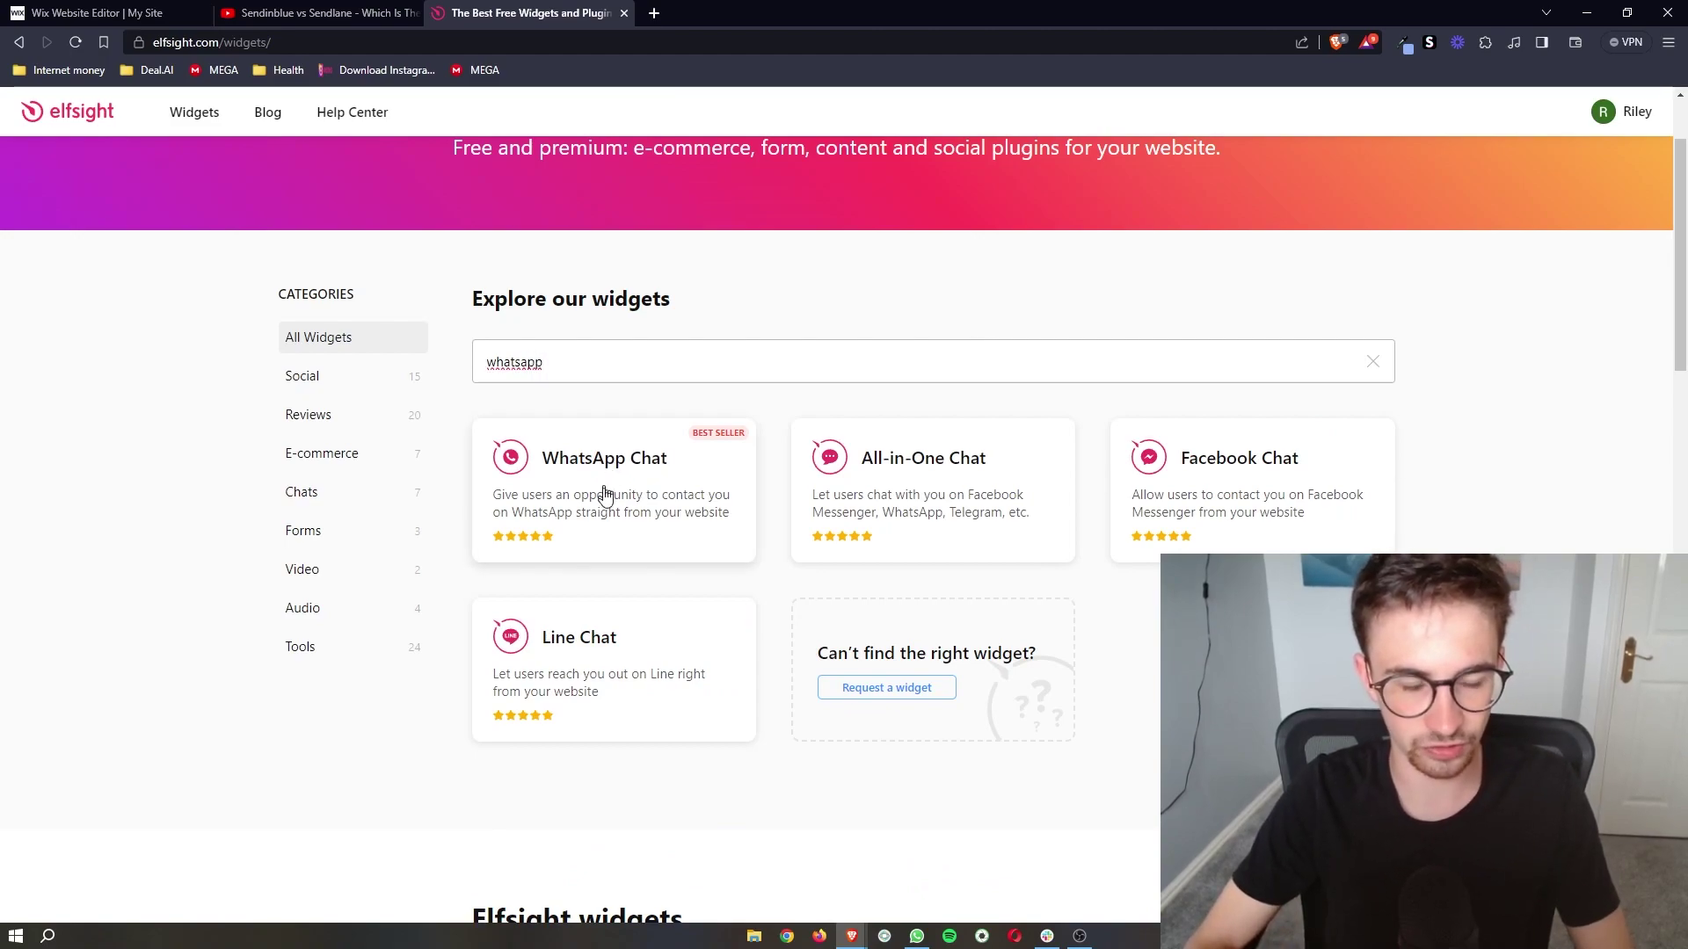
click(609, 511)
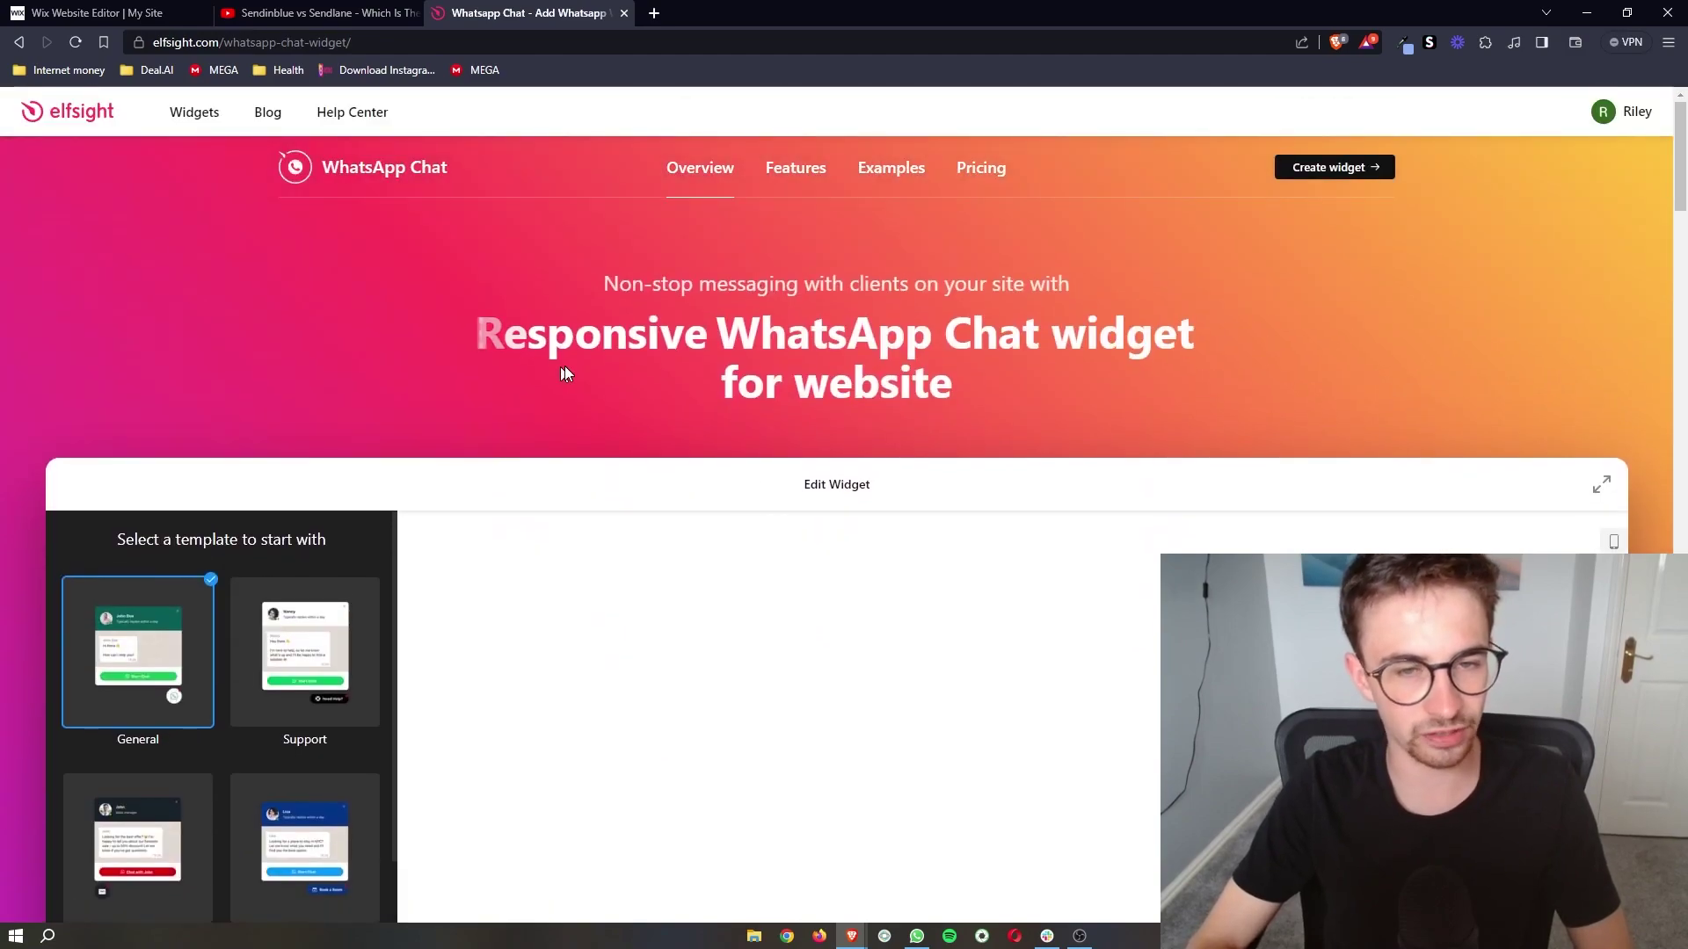
scroll(569, 363, down, 1)
scroll(569, 367, down, 1)
scroll(569, 369, down, 1)
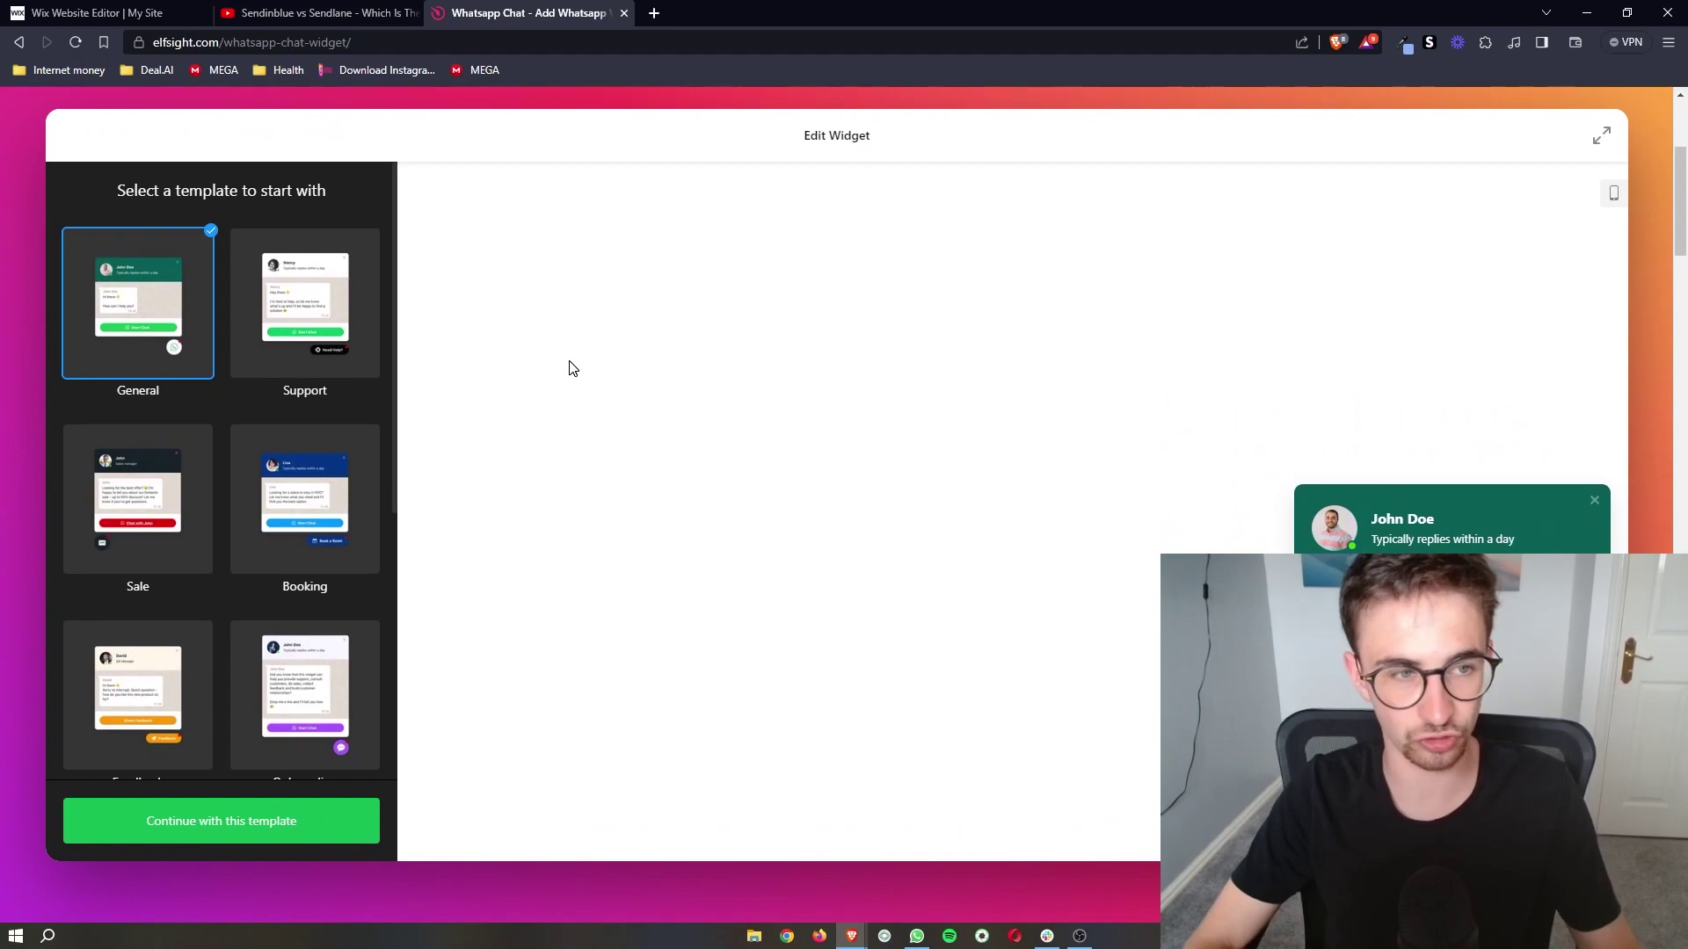
Step: Compare the chat templates by previewing Support, Sale, Booking and the others
click(305, 304)
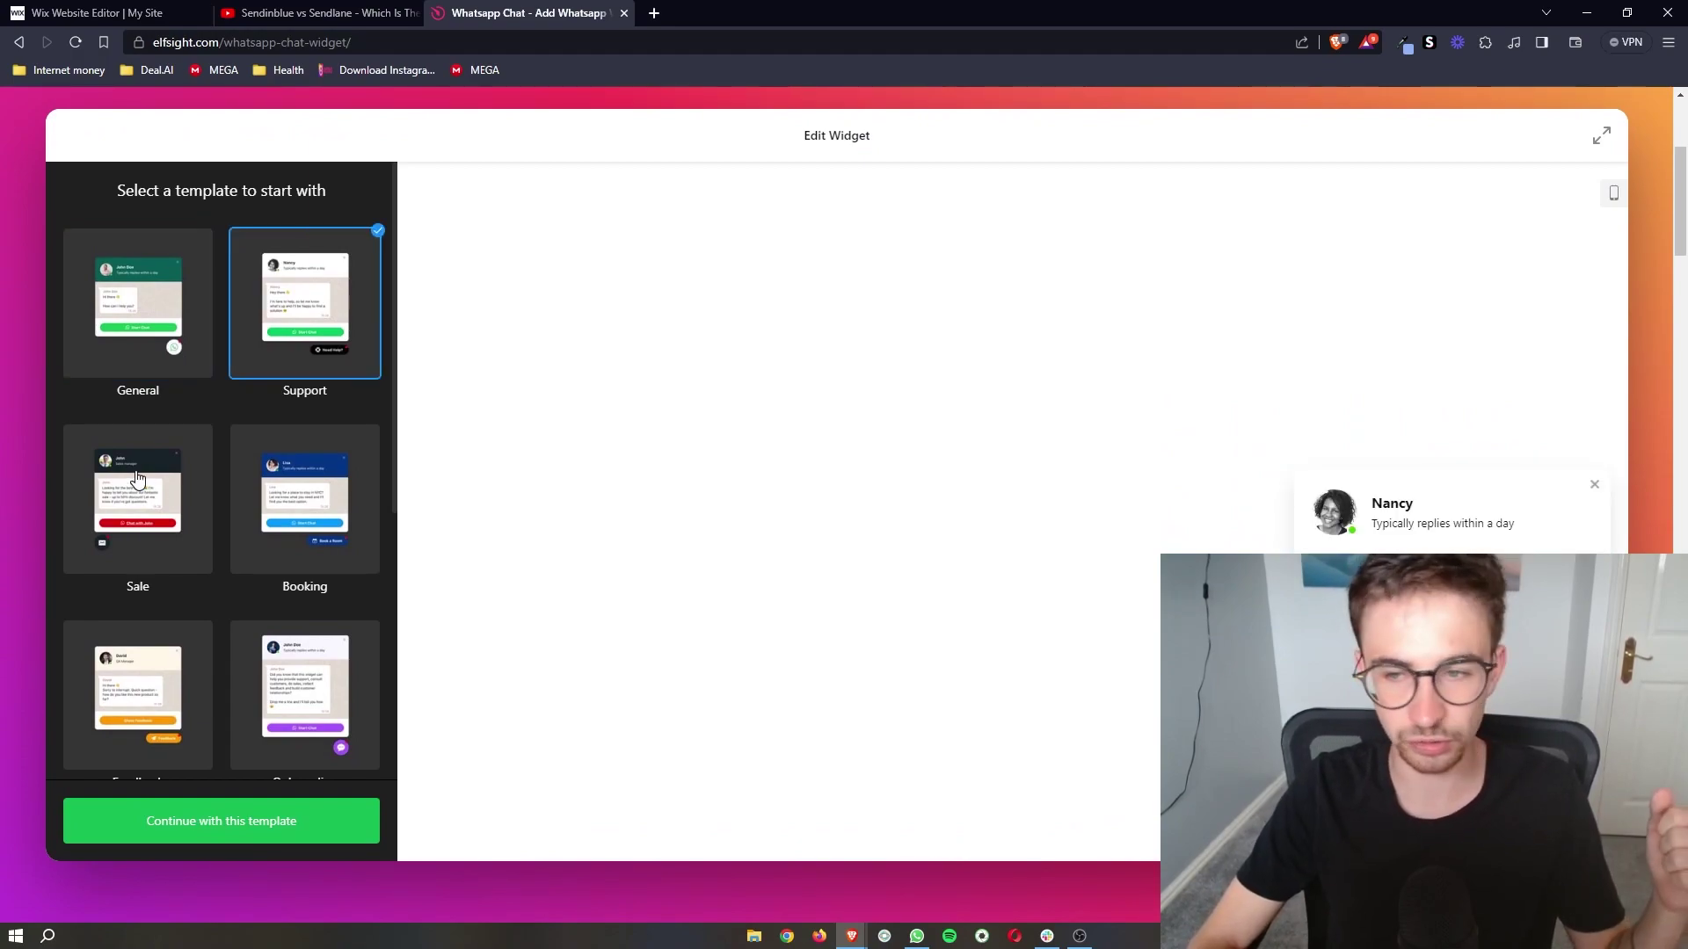
click(138, 477)
click(285, 515)
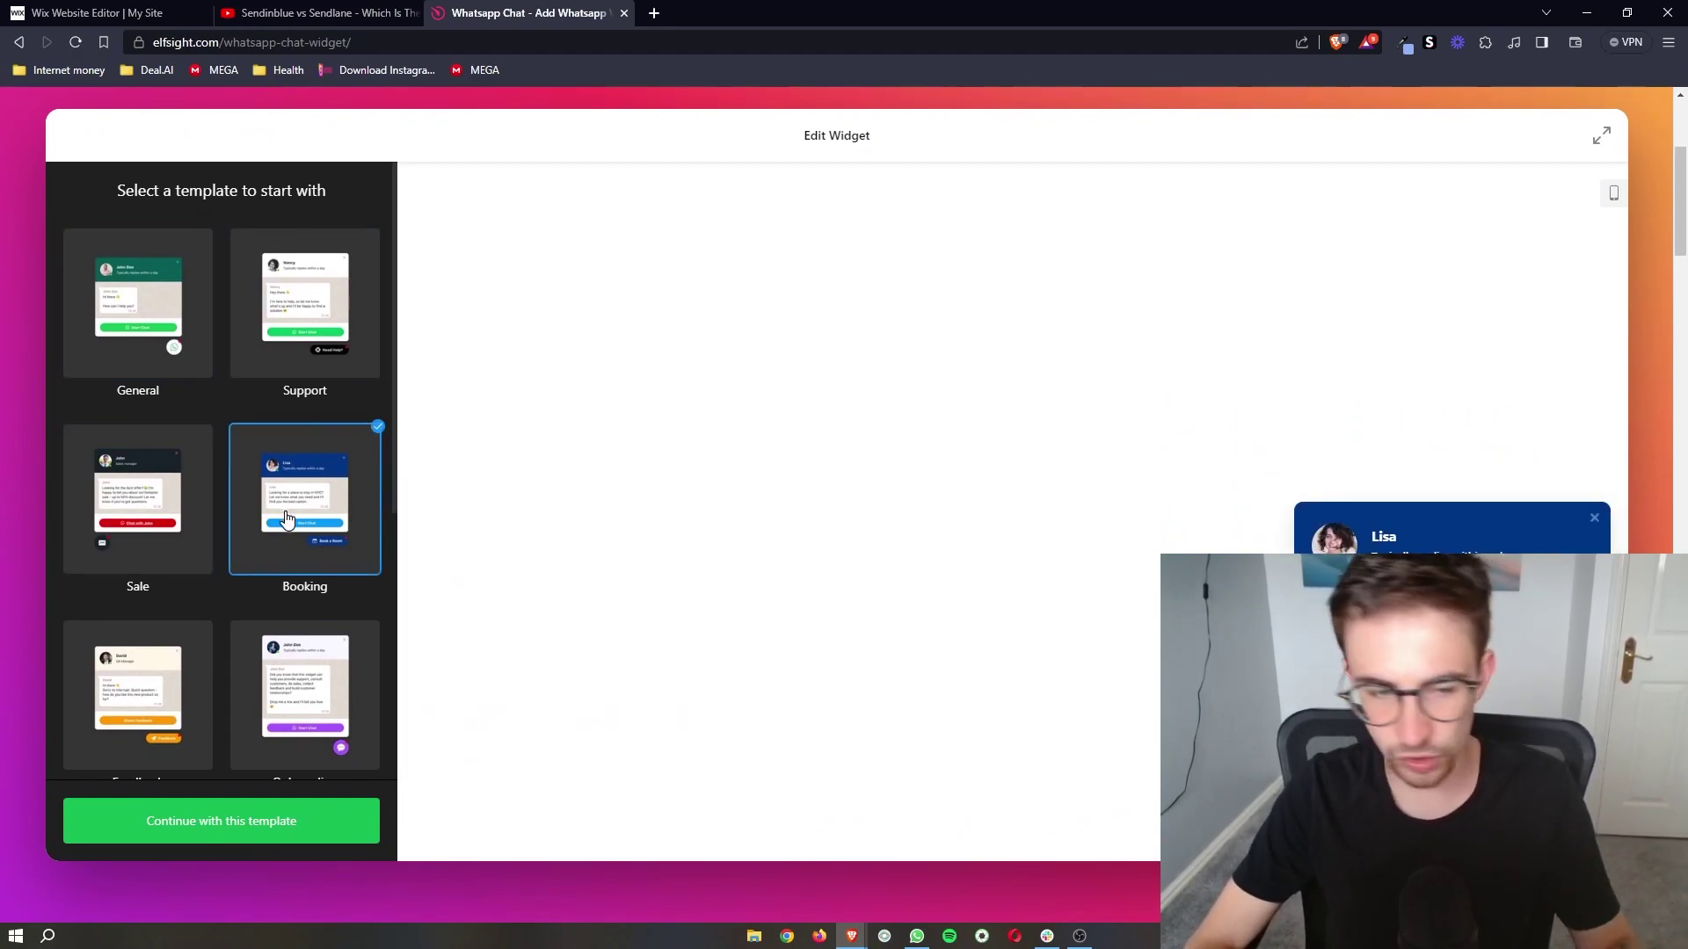
click(278, 665)
click(166, 725)
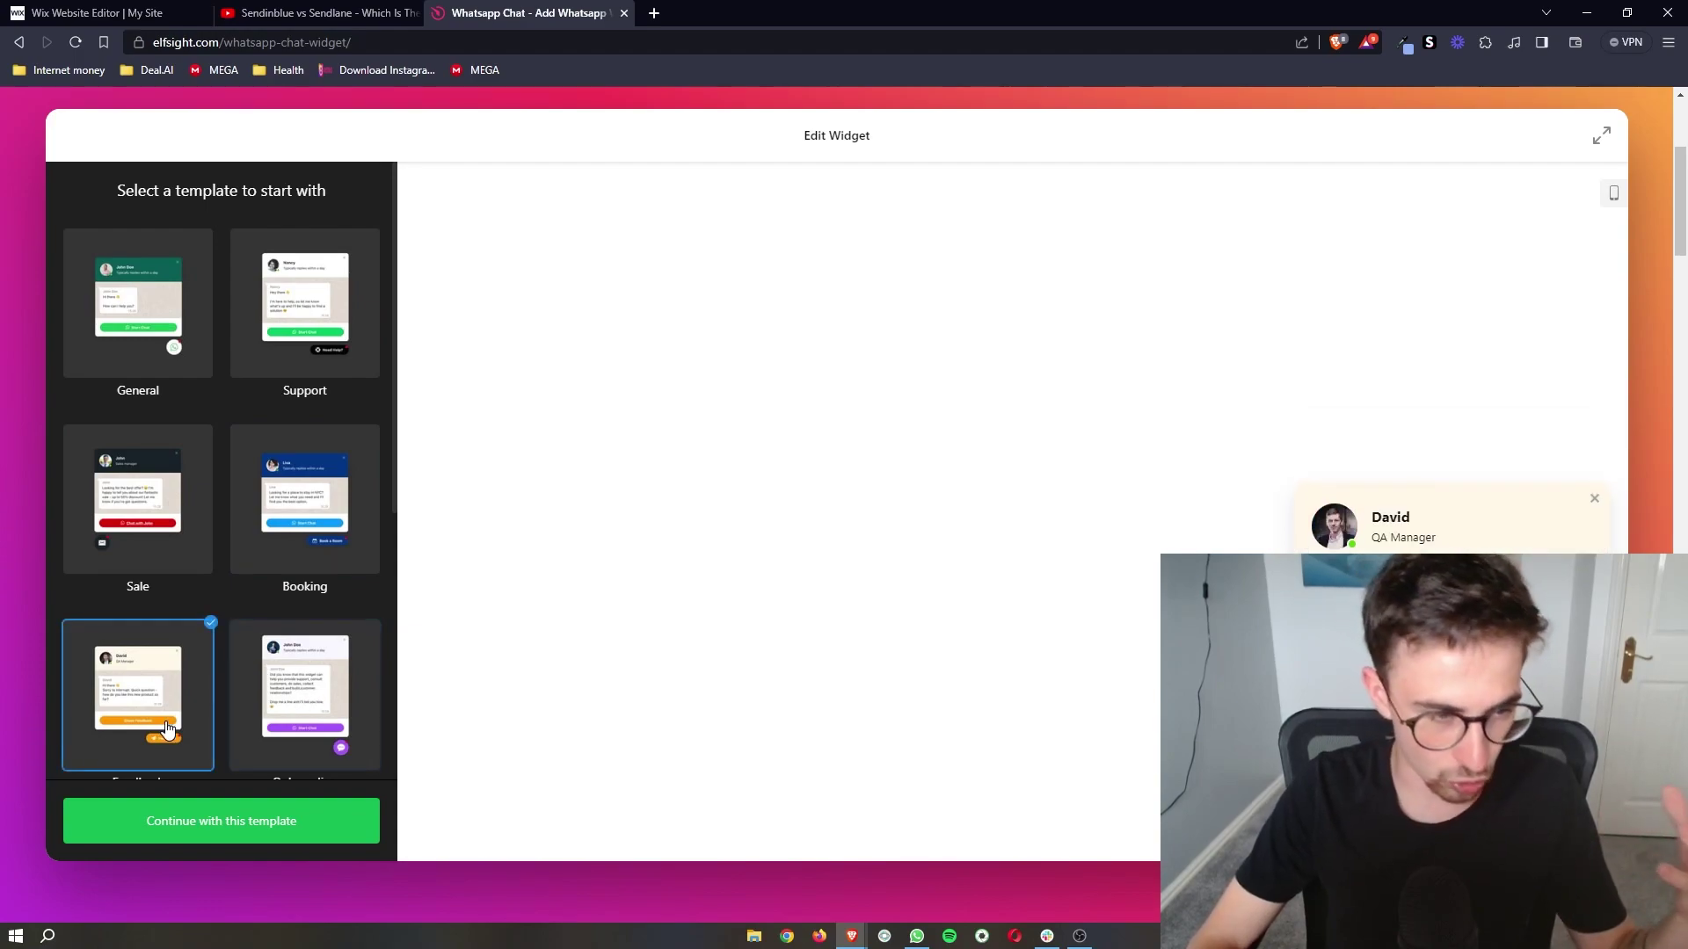
click(296, 541)
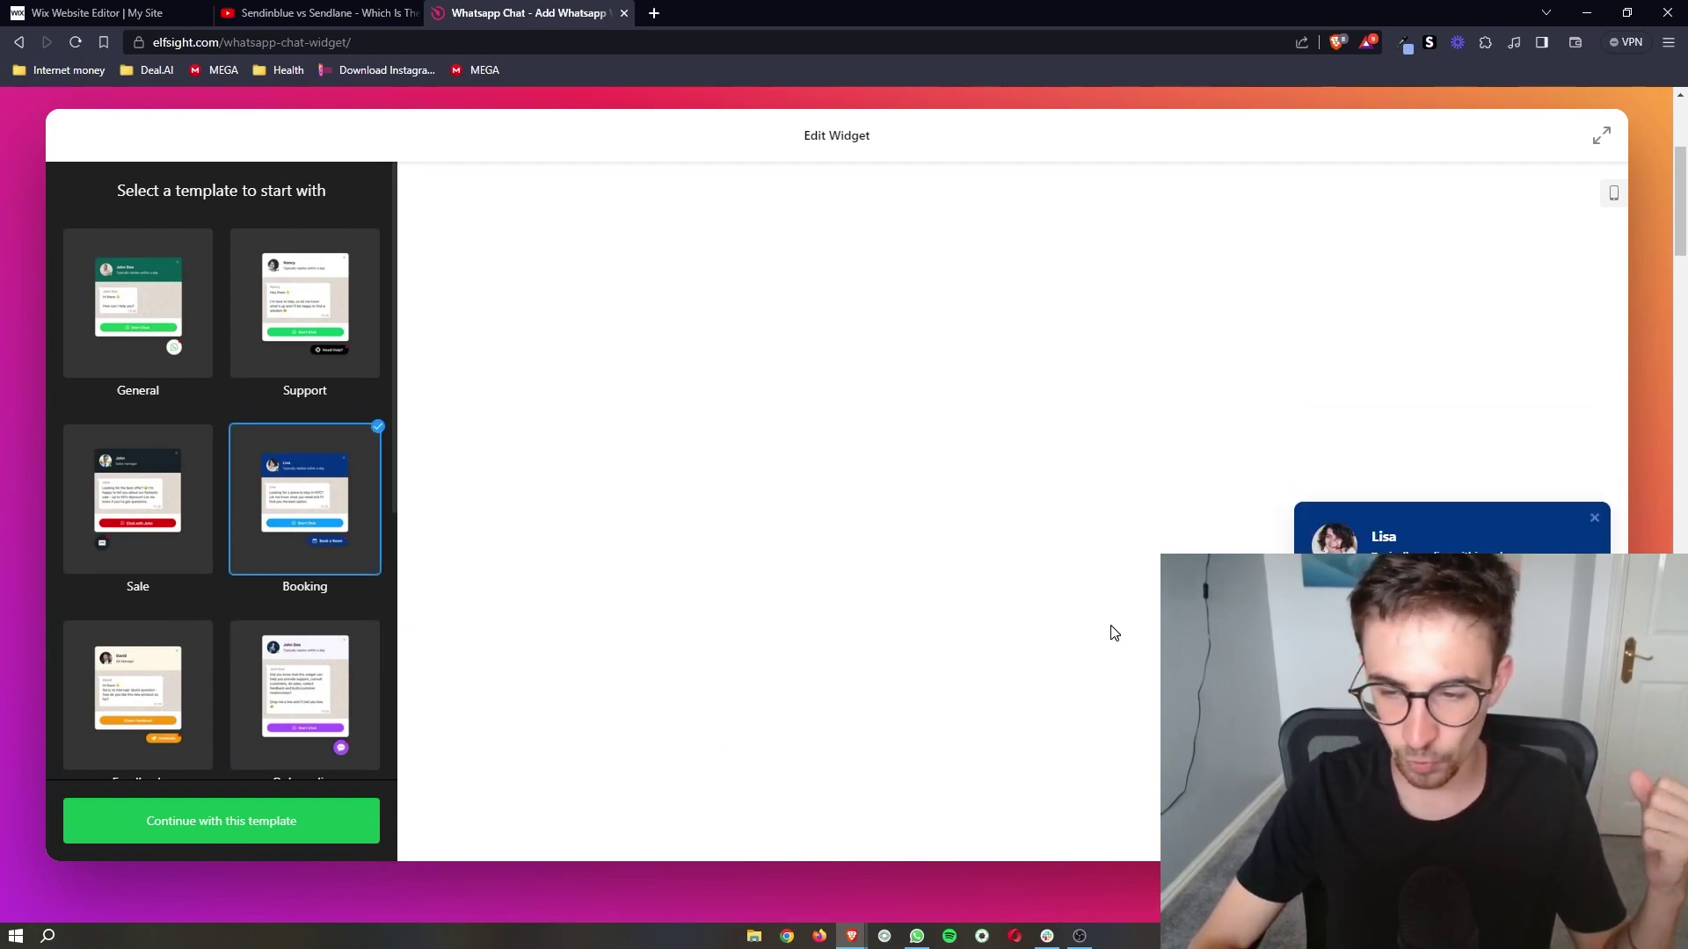
click(164, 689)
click(298, 553)
click(160, 320)
click(274, 320)
Step: Settle on the General template and continue into the widget editor
click(168, 304)
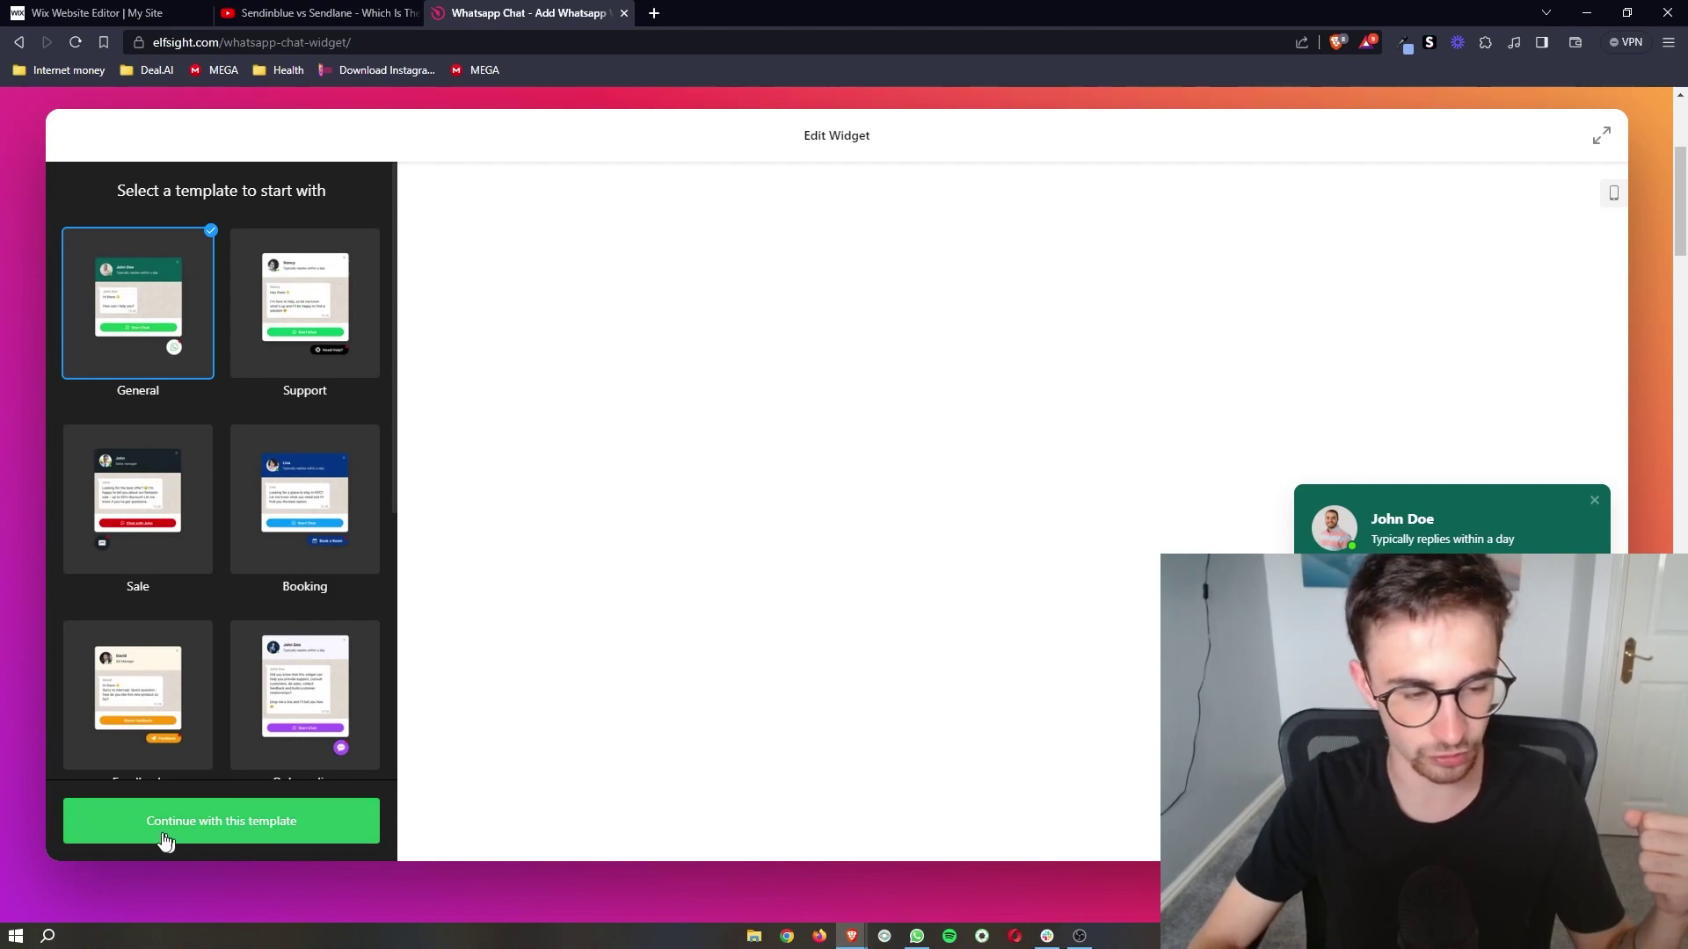
click(234, 822)
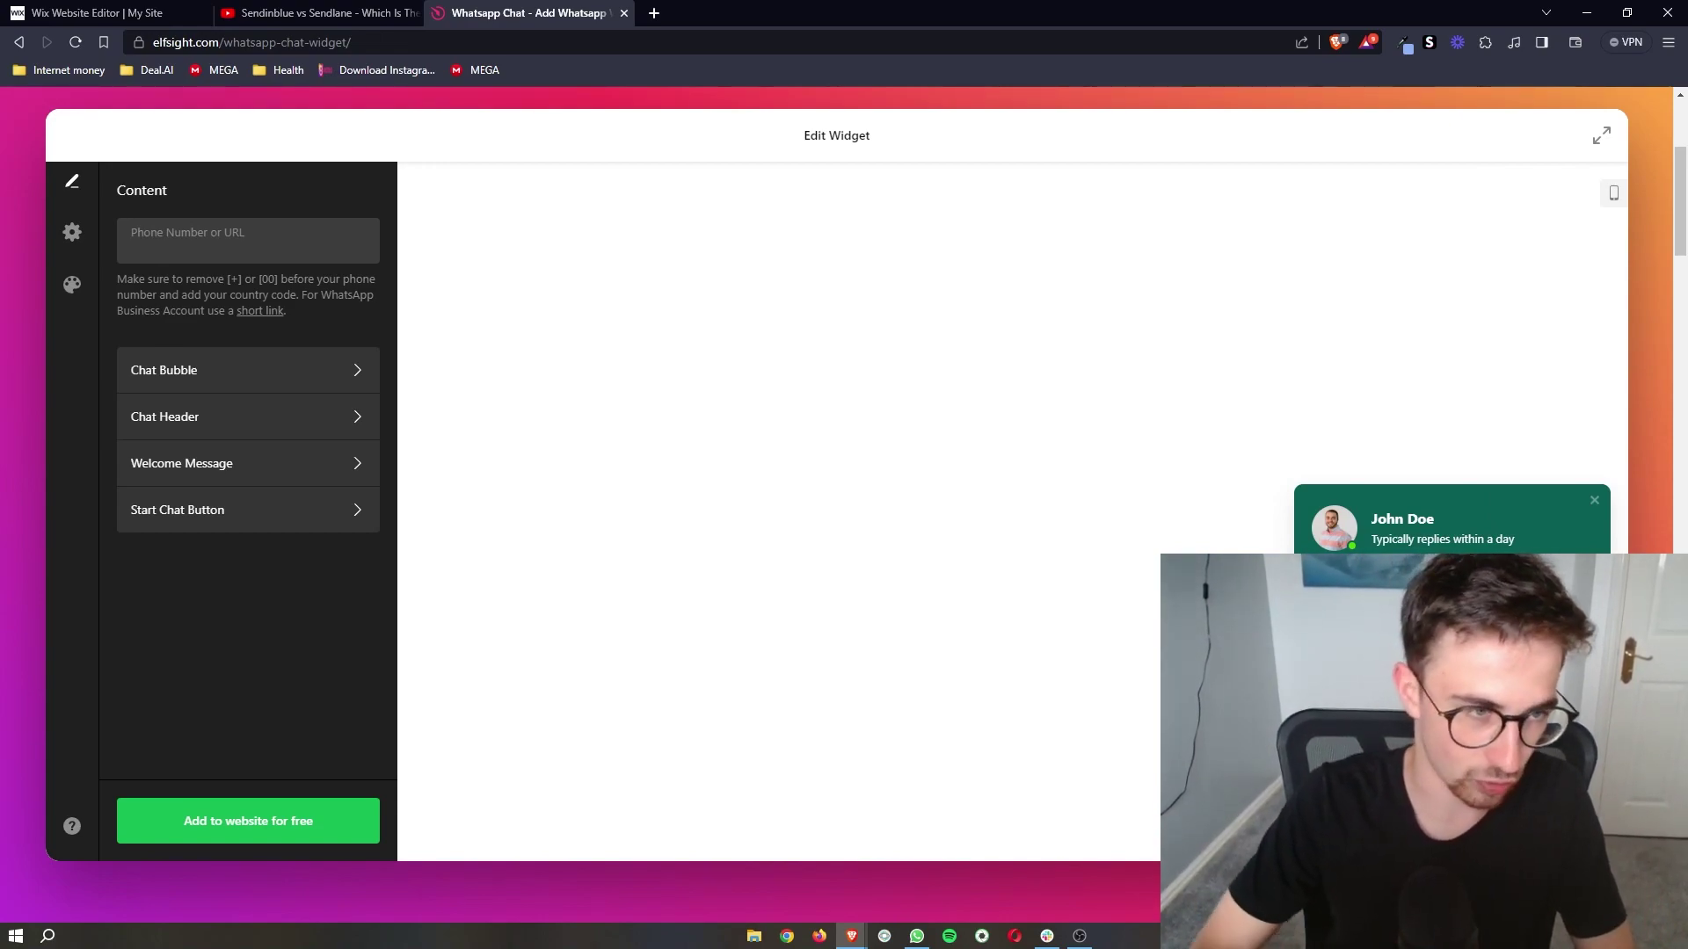
Step: Leave the phone number empty and review the chat header settings
click(316, 380)
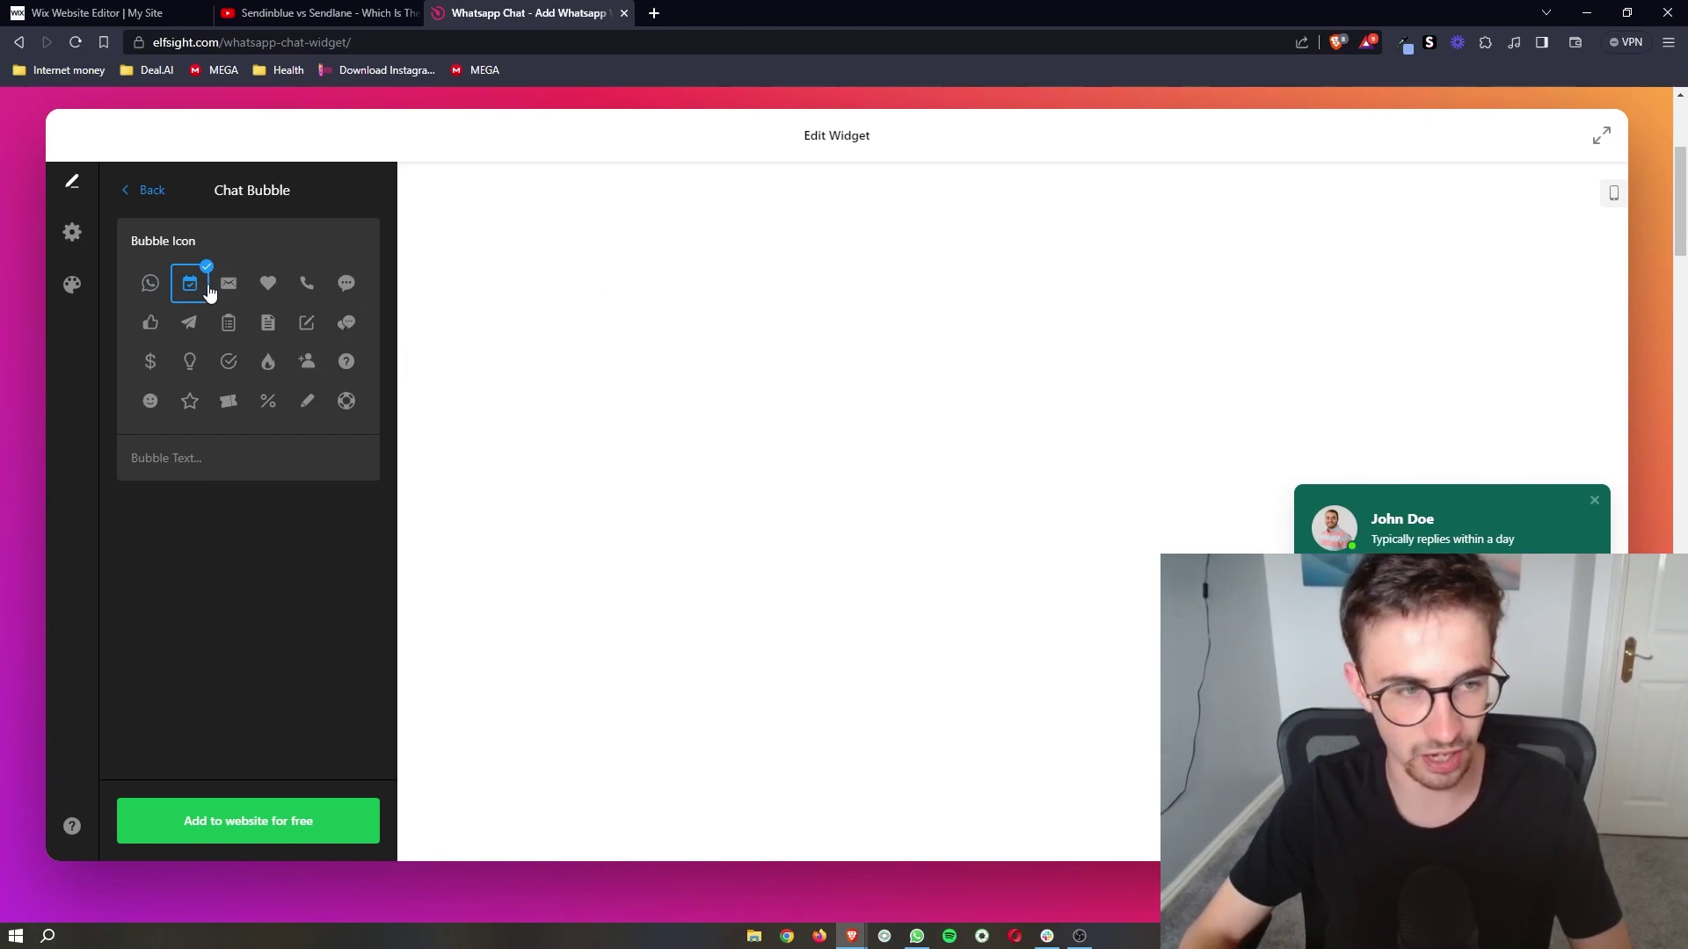
click(148, 190)
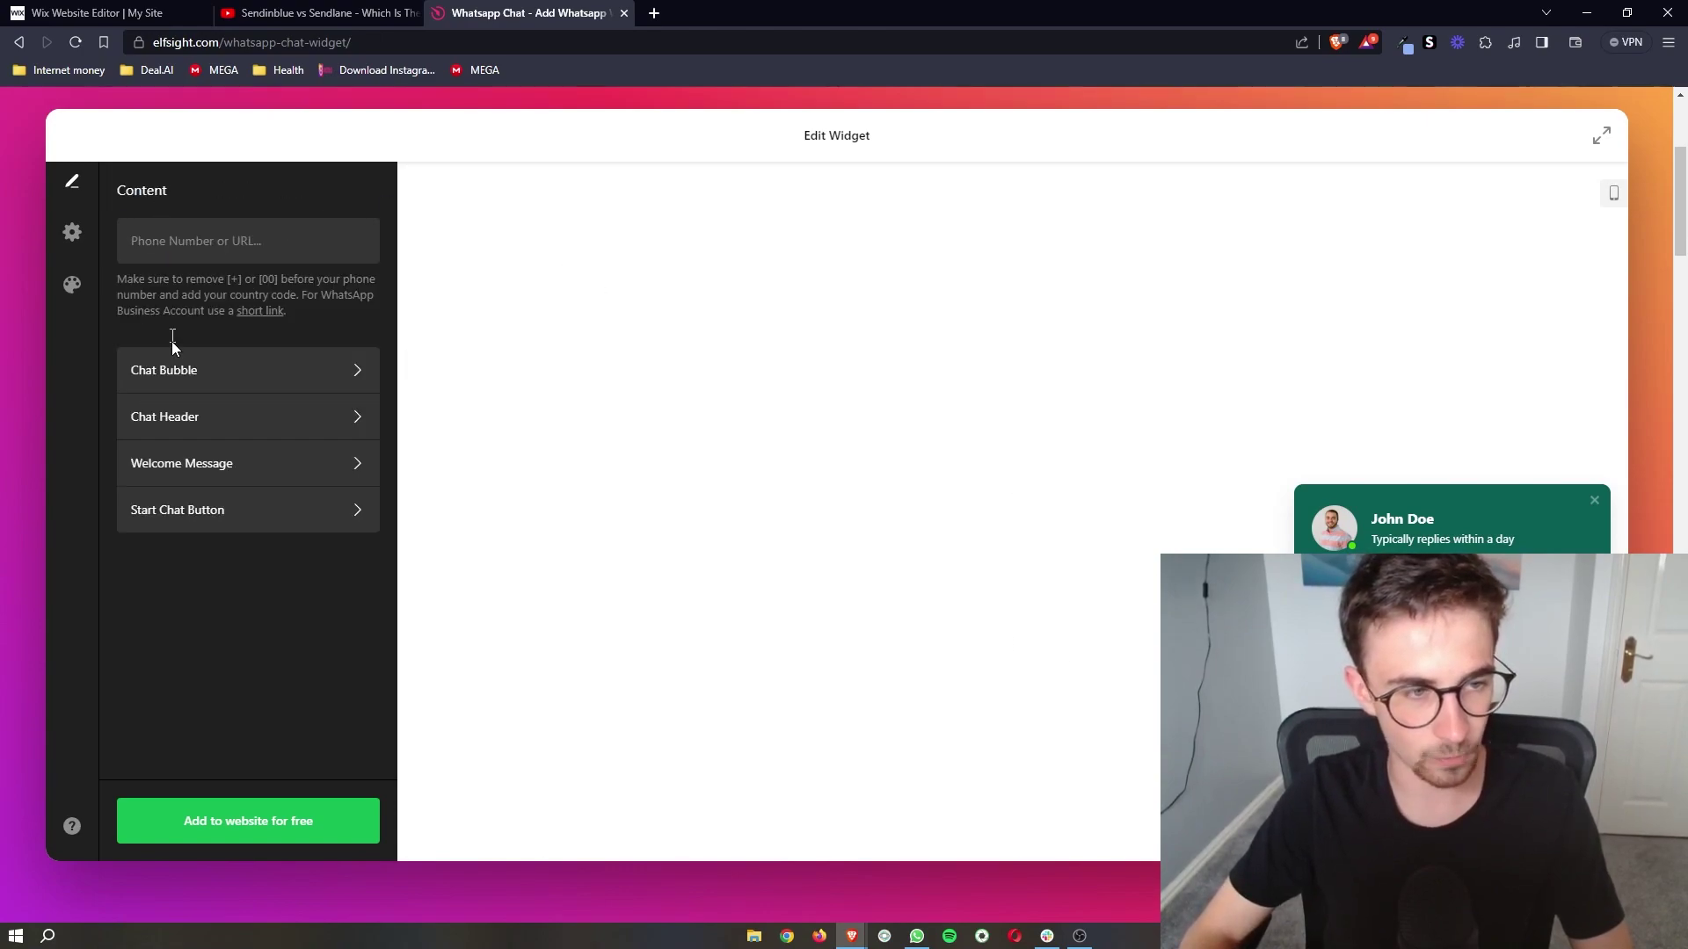
click(172, 421)
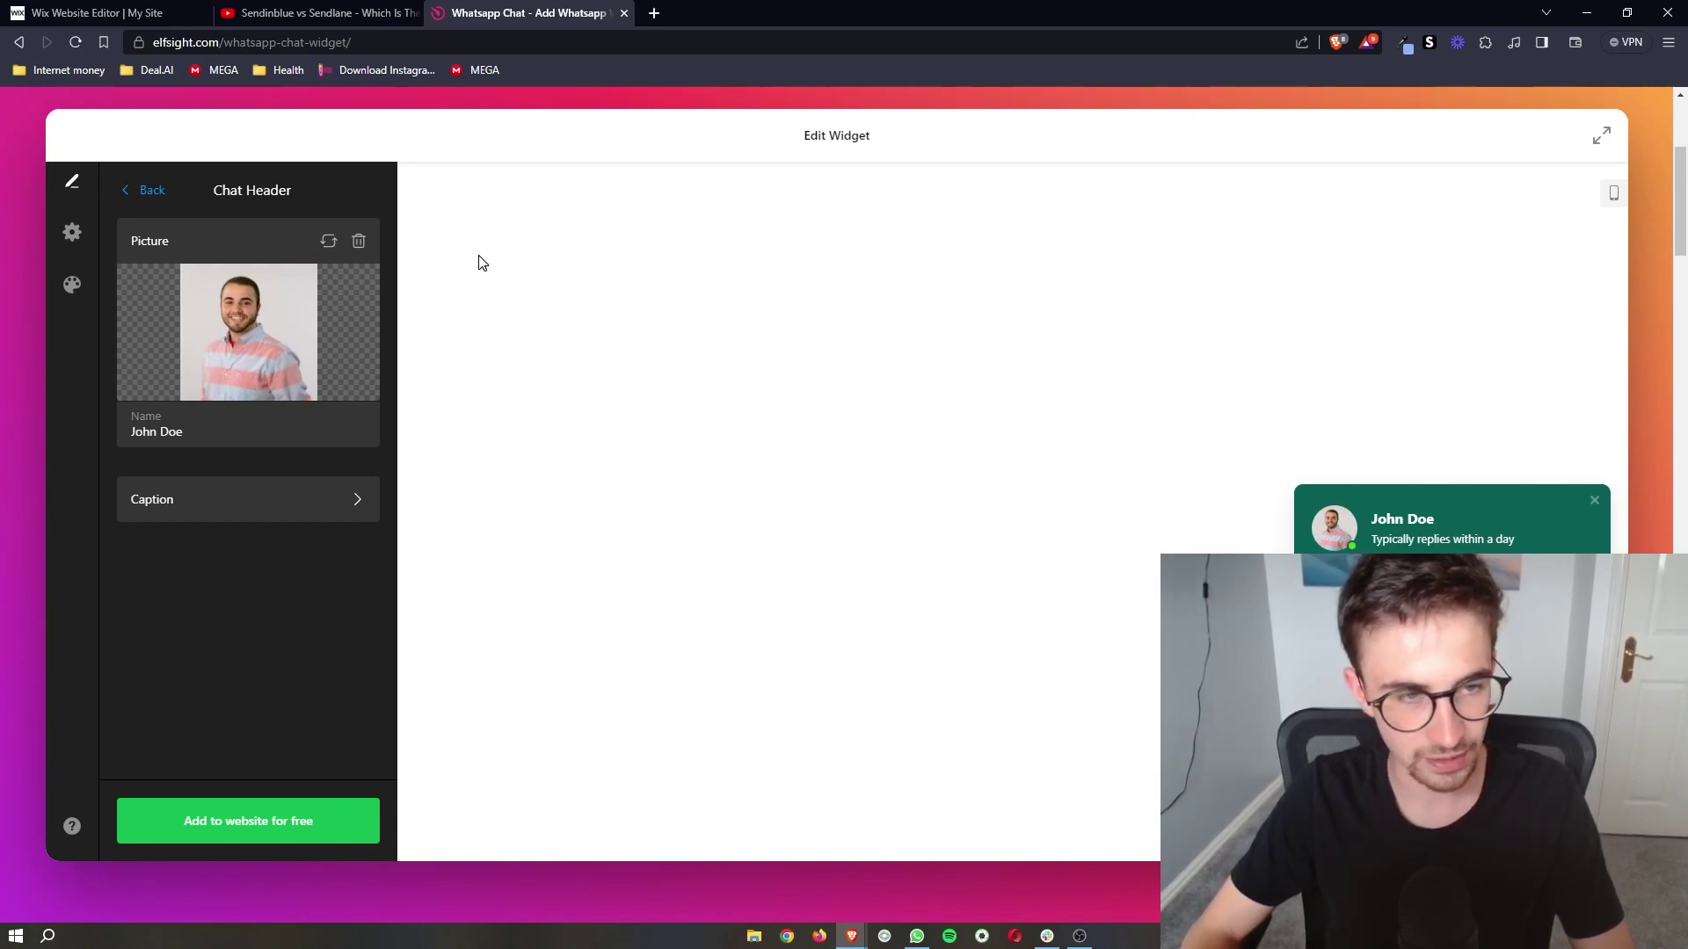
click(148, 191)
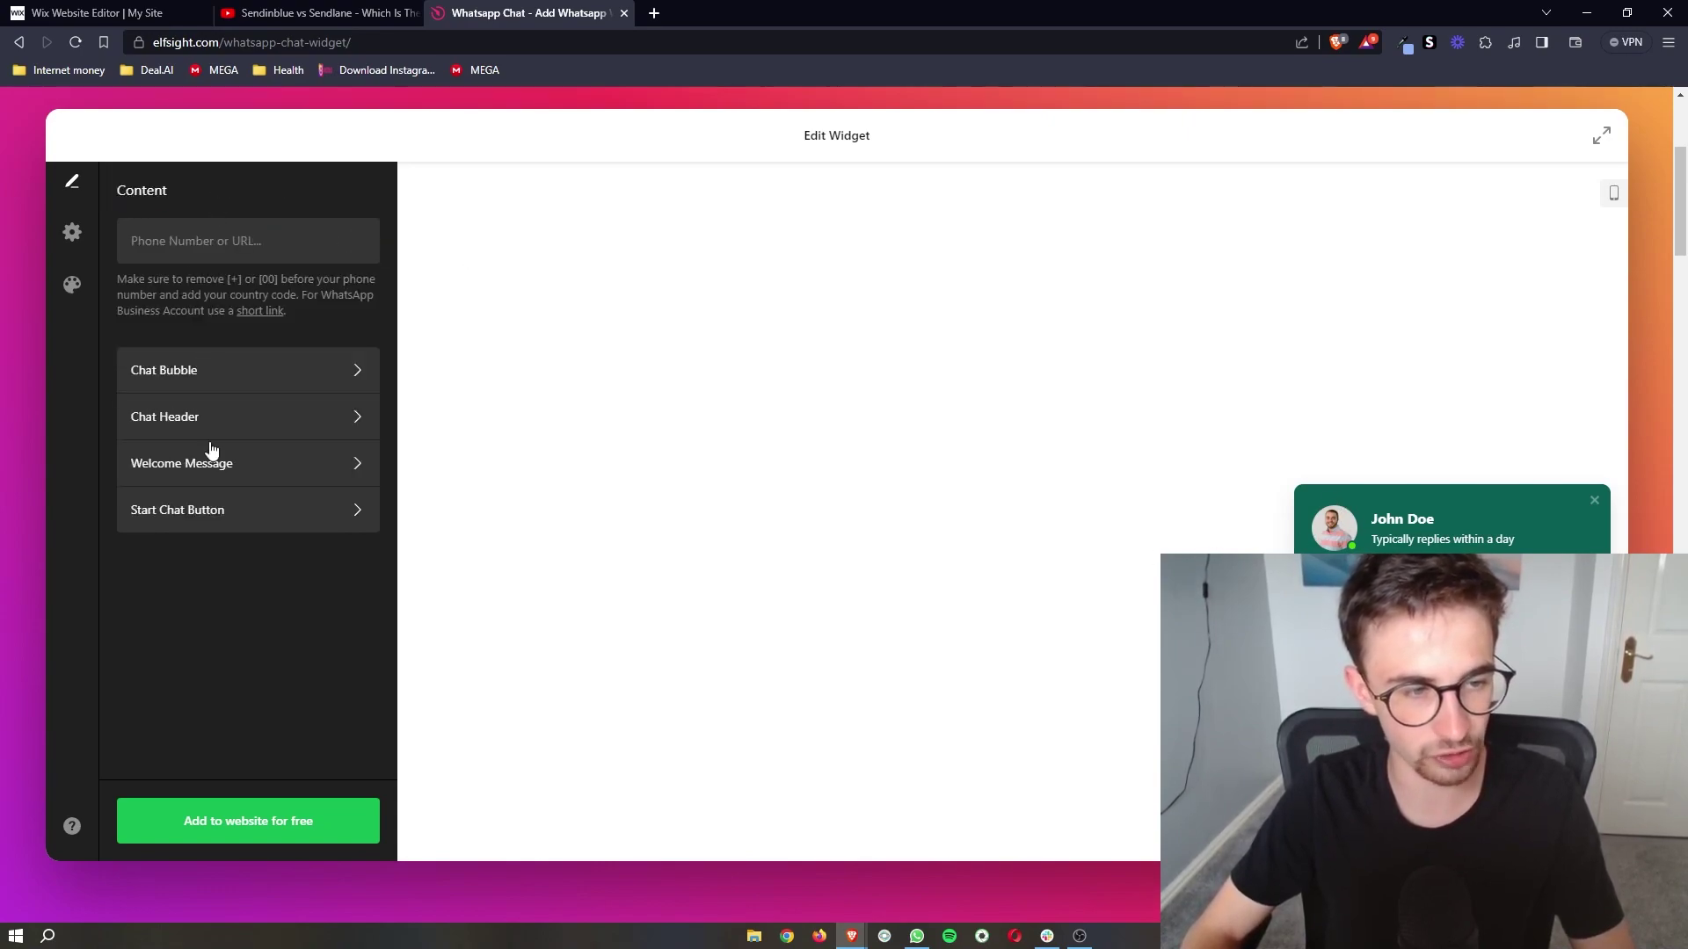
Step: Replace the welcome message text with 'Subscribe' and return to the content settings
click(215, 456)
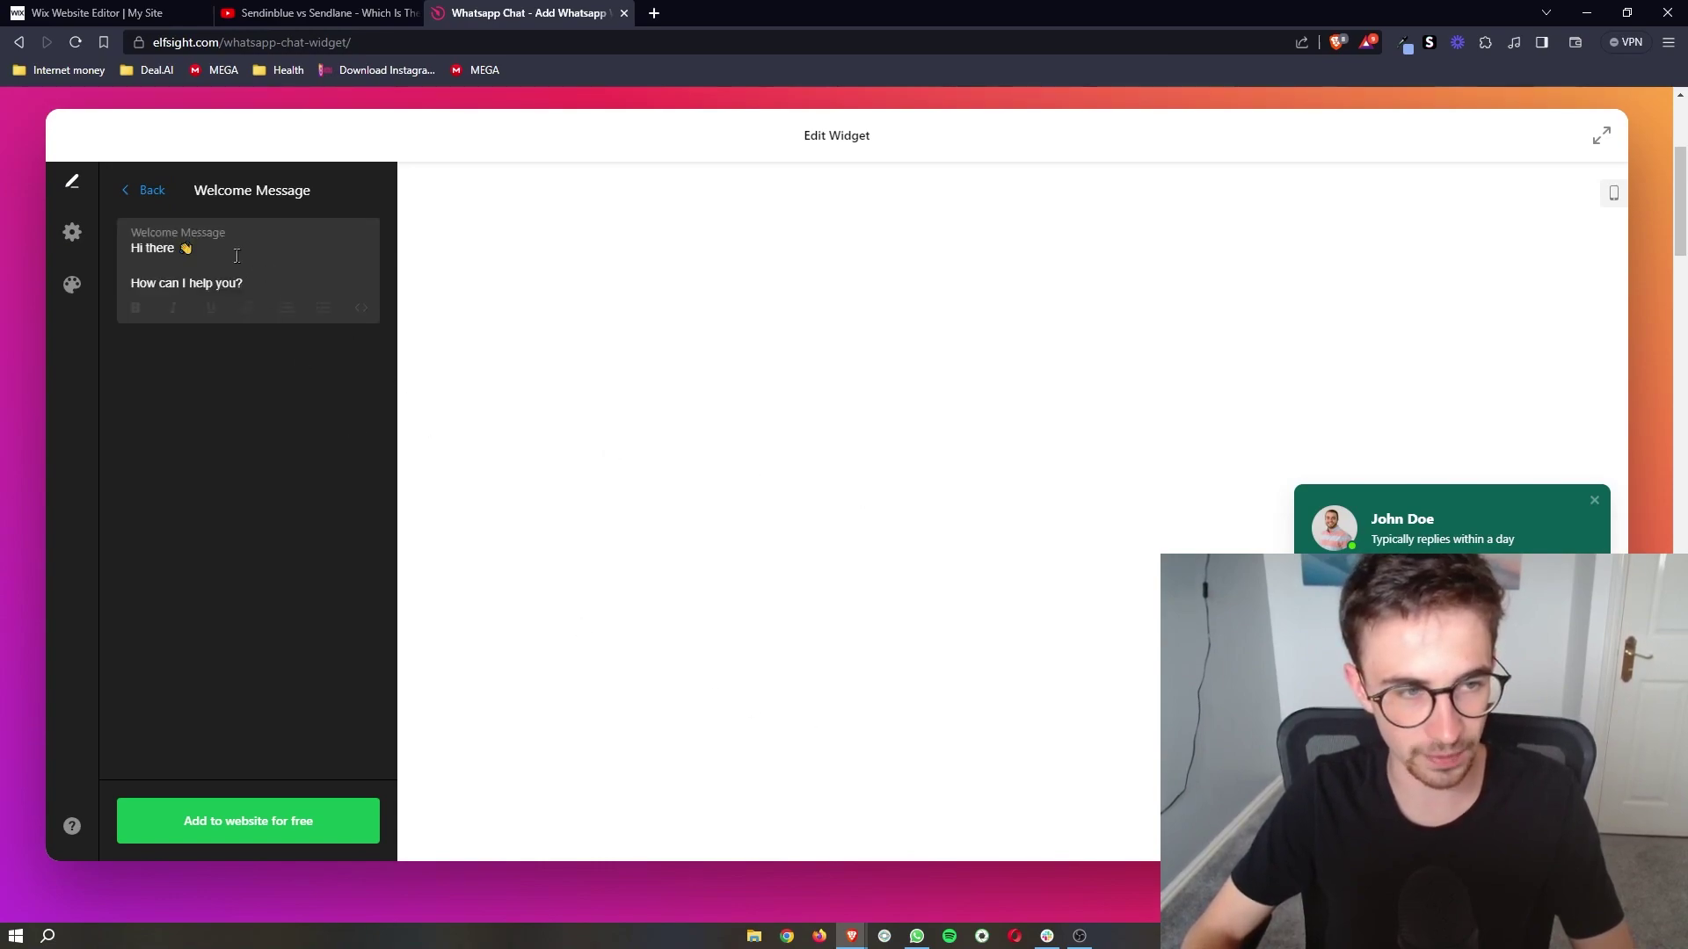
click(149, 233)
key(ctrl+a)
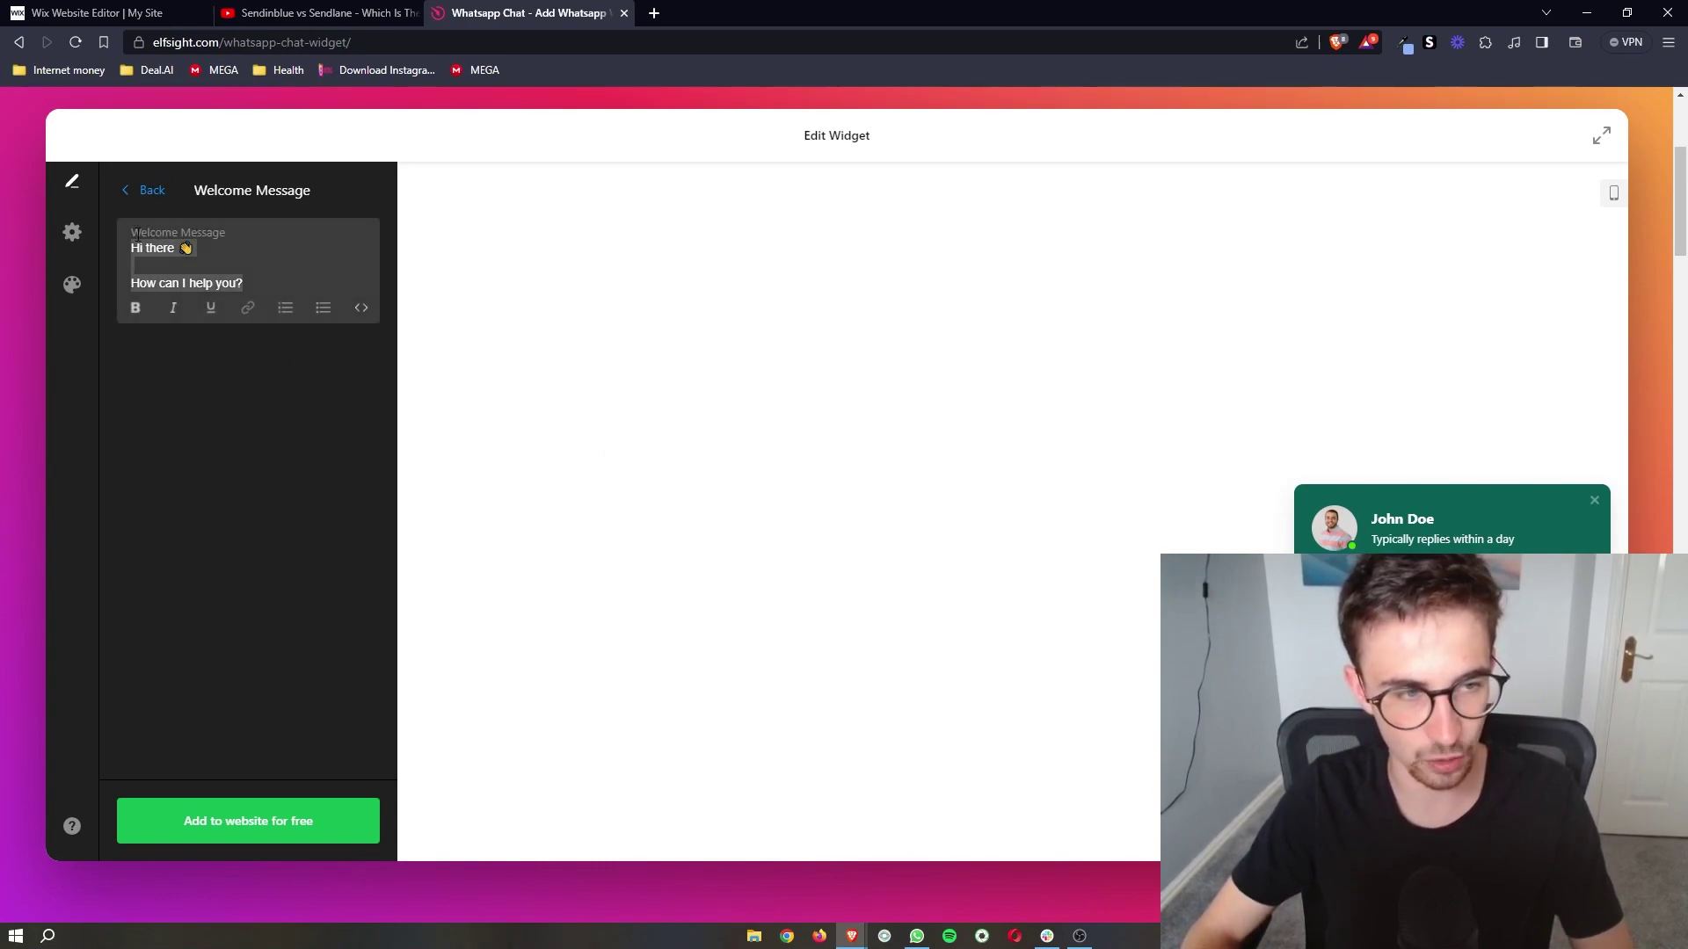
text(S)
key(Caps_Lock)
text(ubscribe)
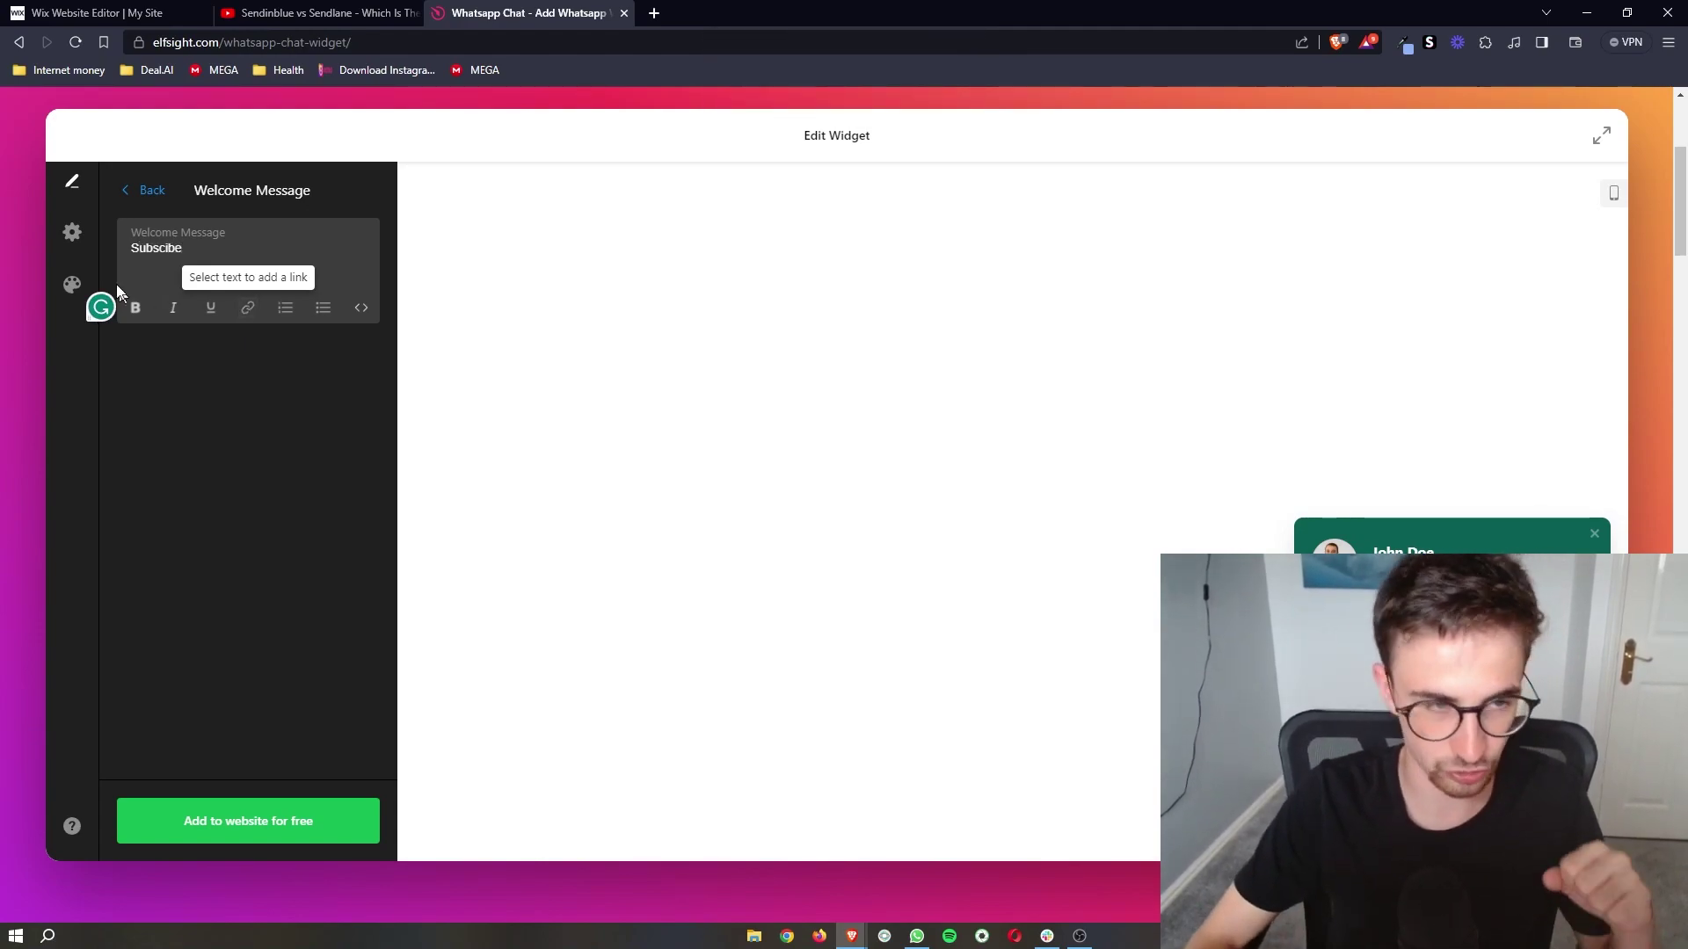
click(143, 190)
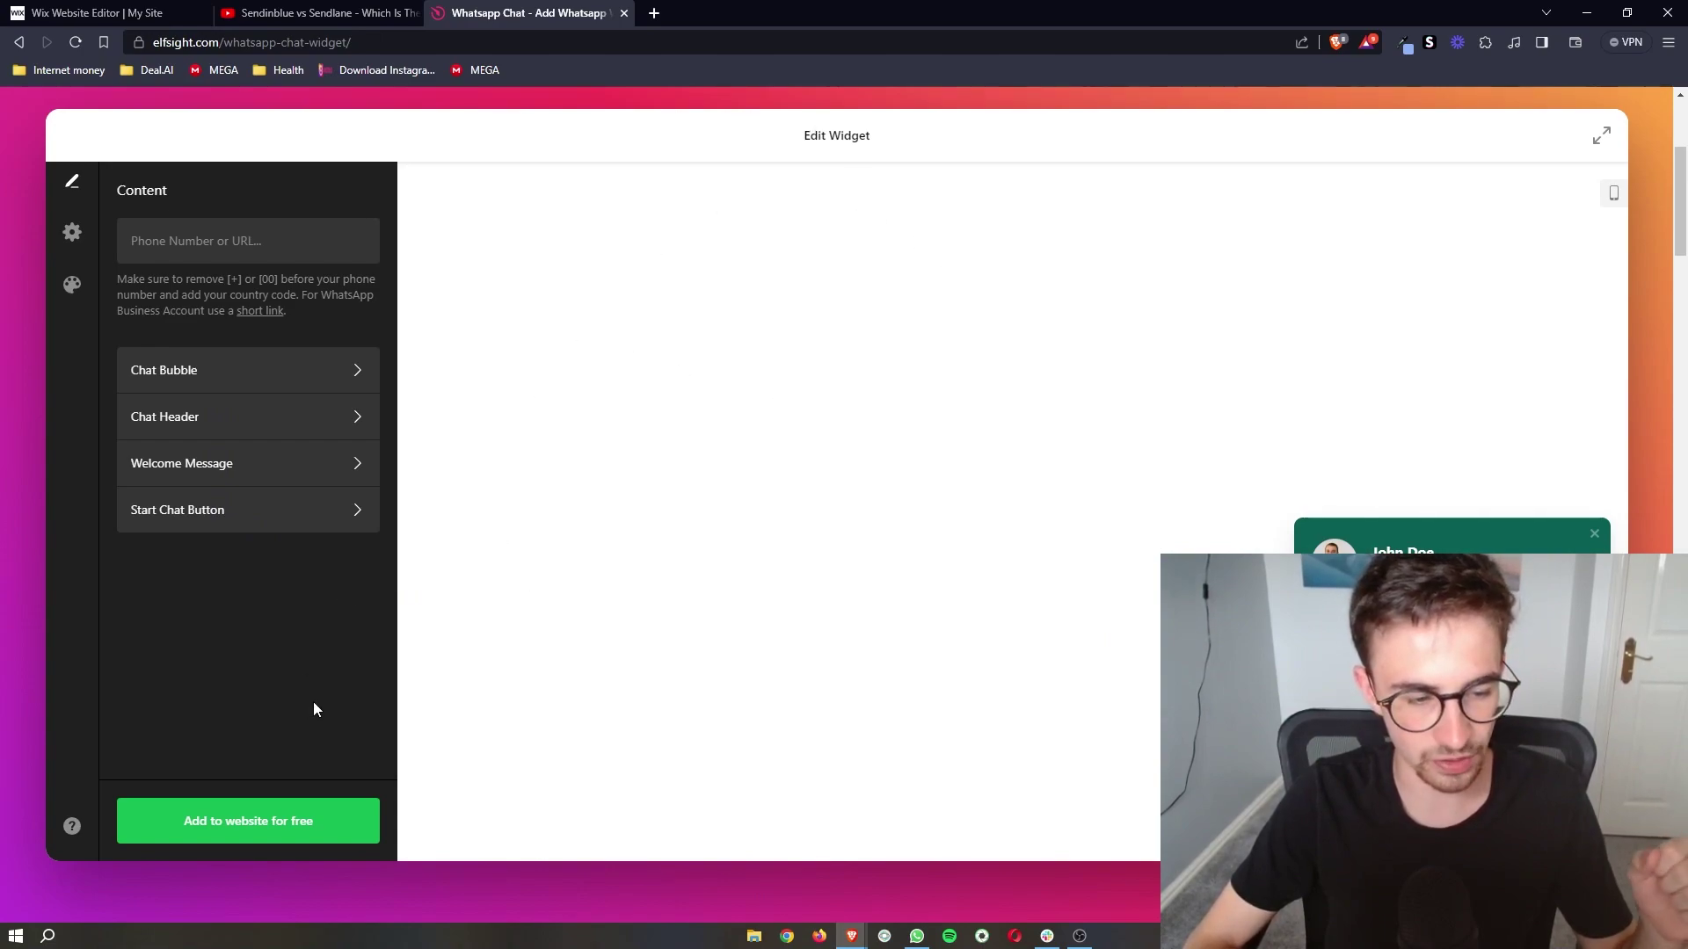
Step: Save and publish the widget, choosing the free Lite plan to reveal its embed code
click(242, 832)
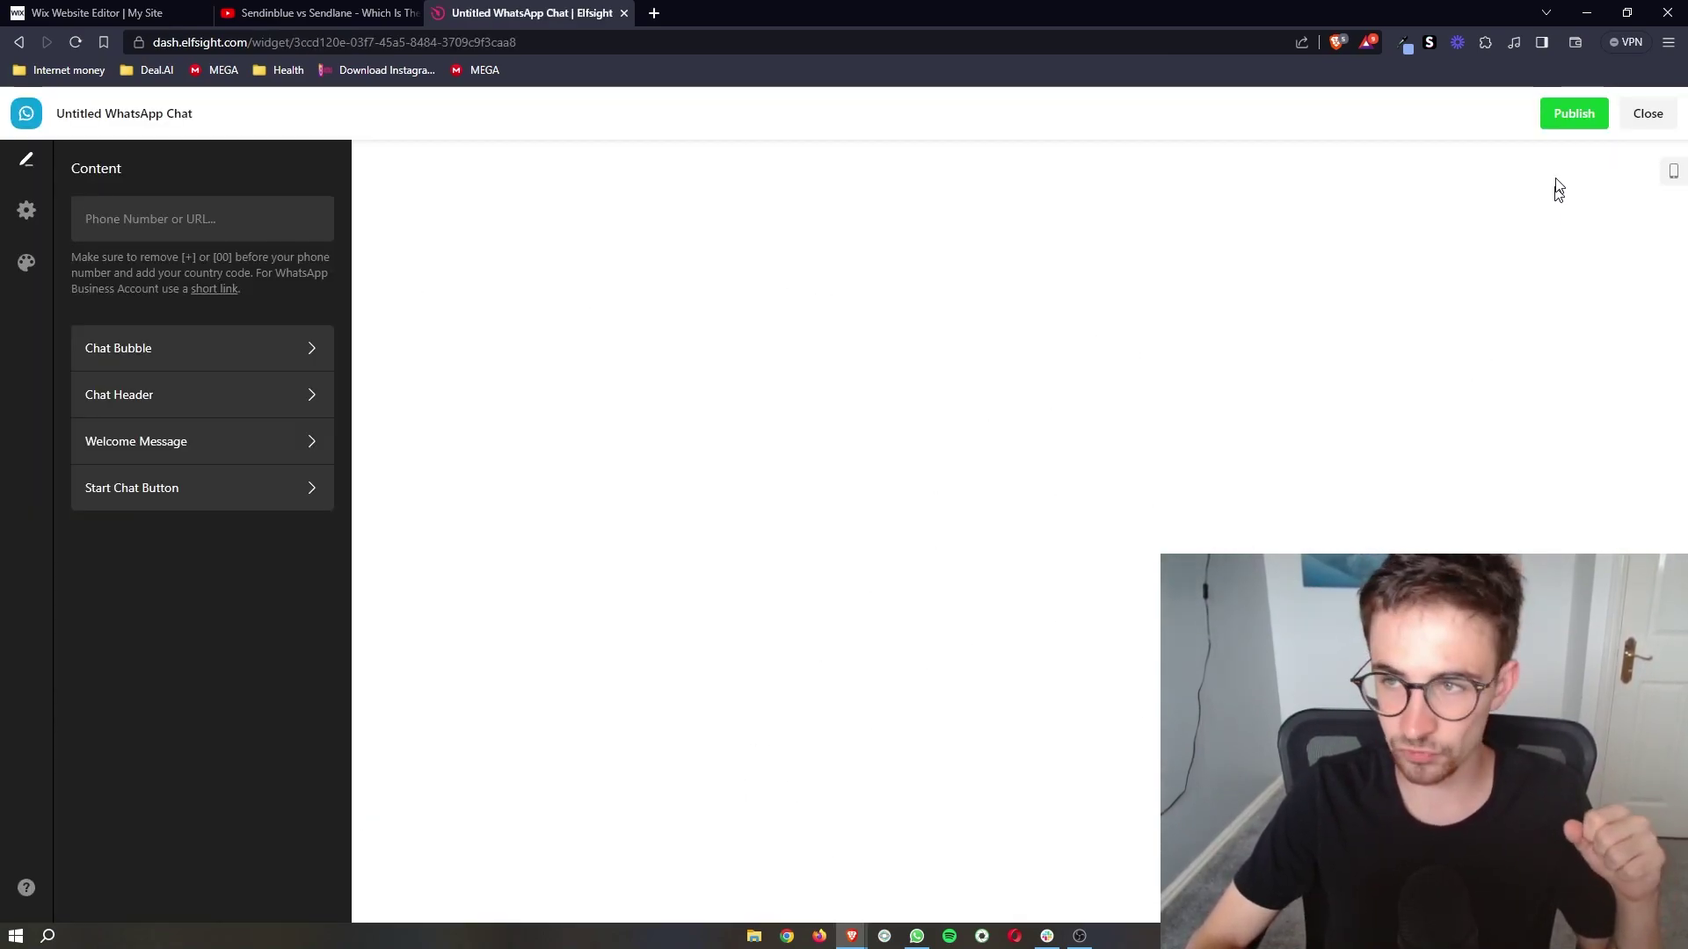
click(1574, 117)
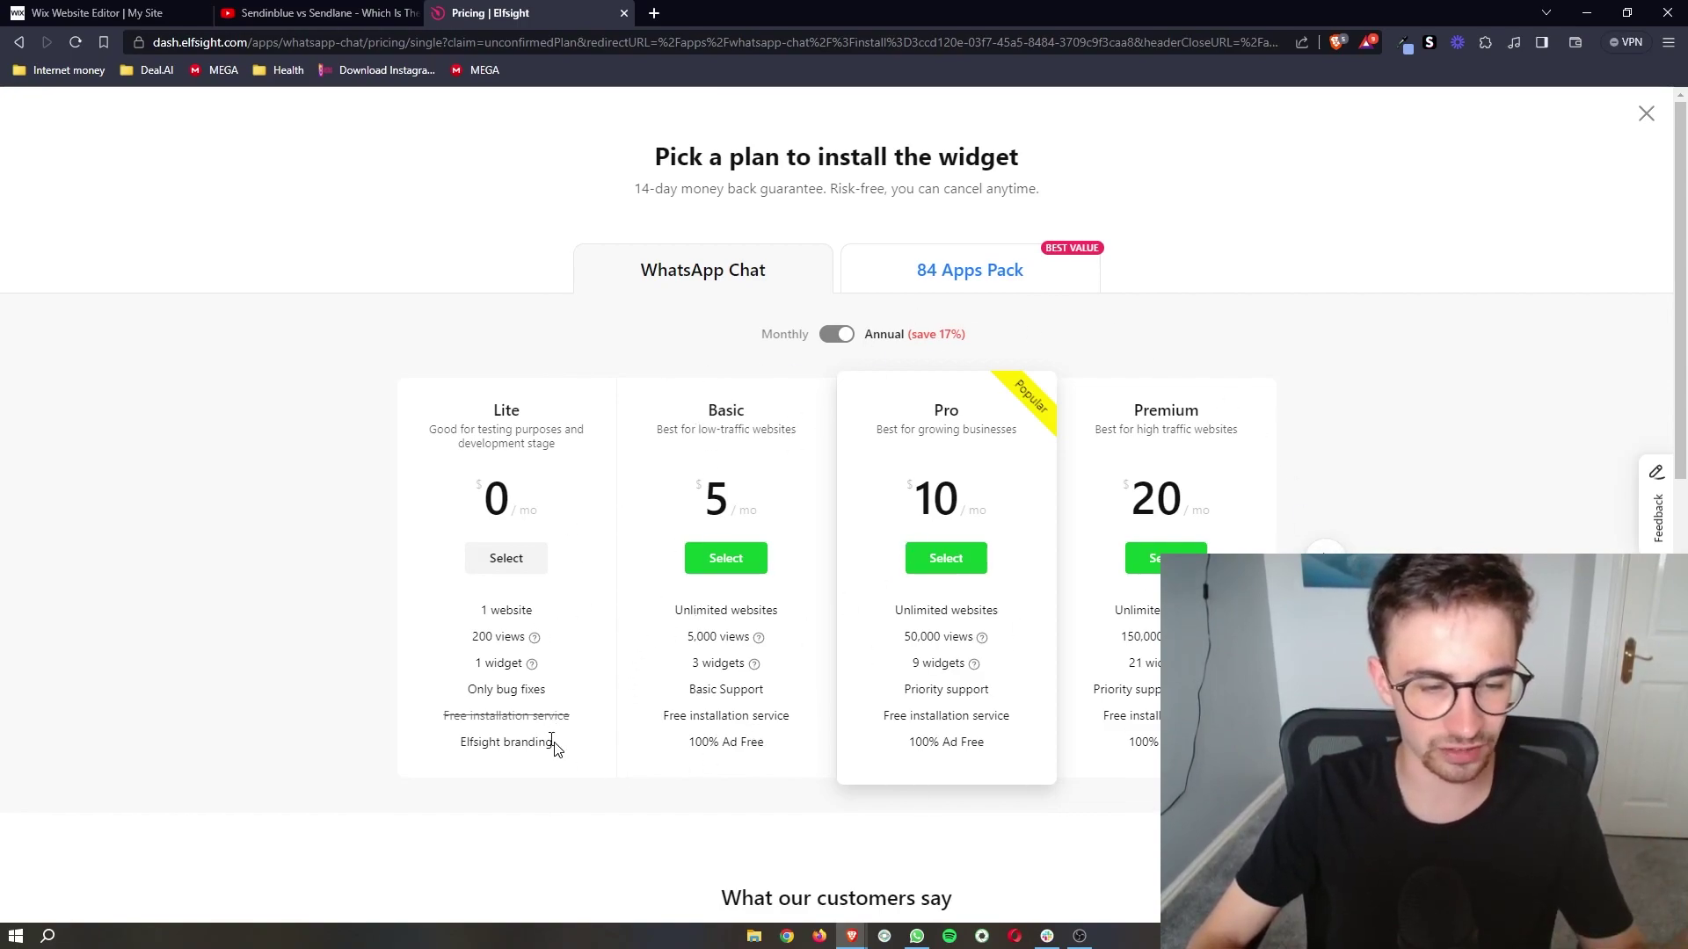
drag(544, 737, 441, 610)
click(479, 634)
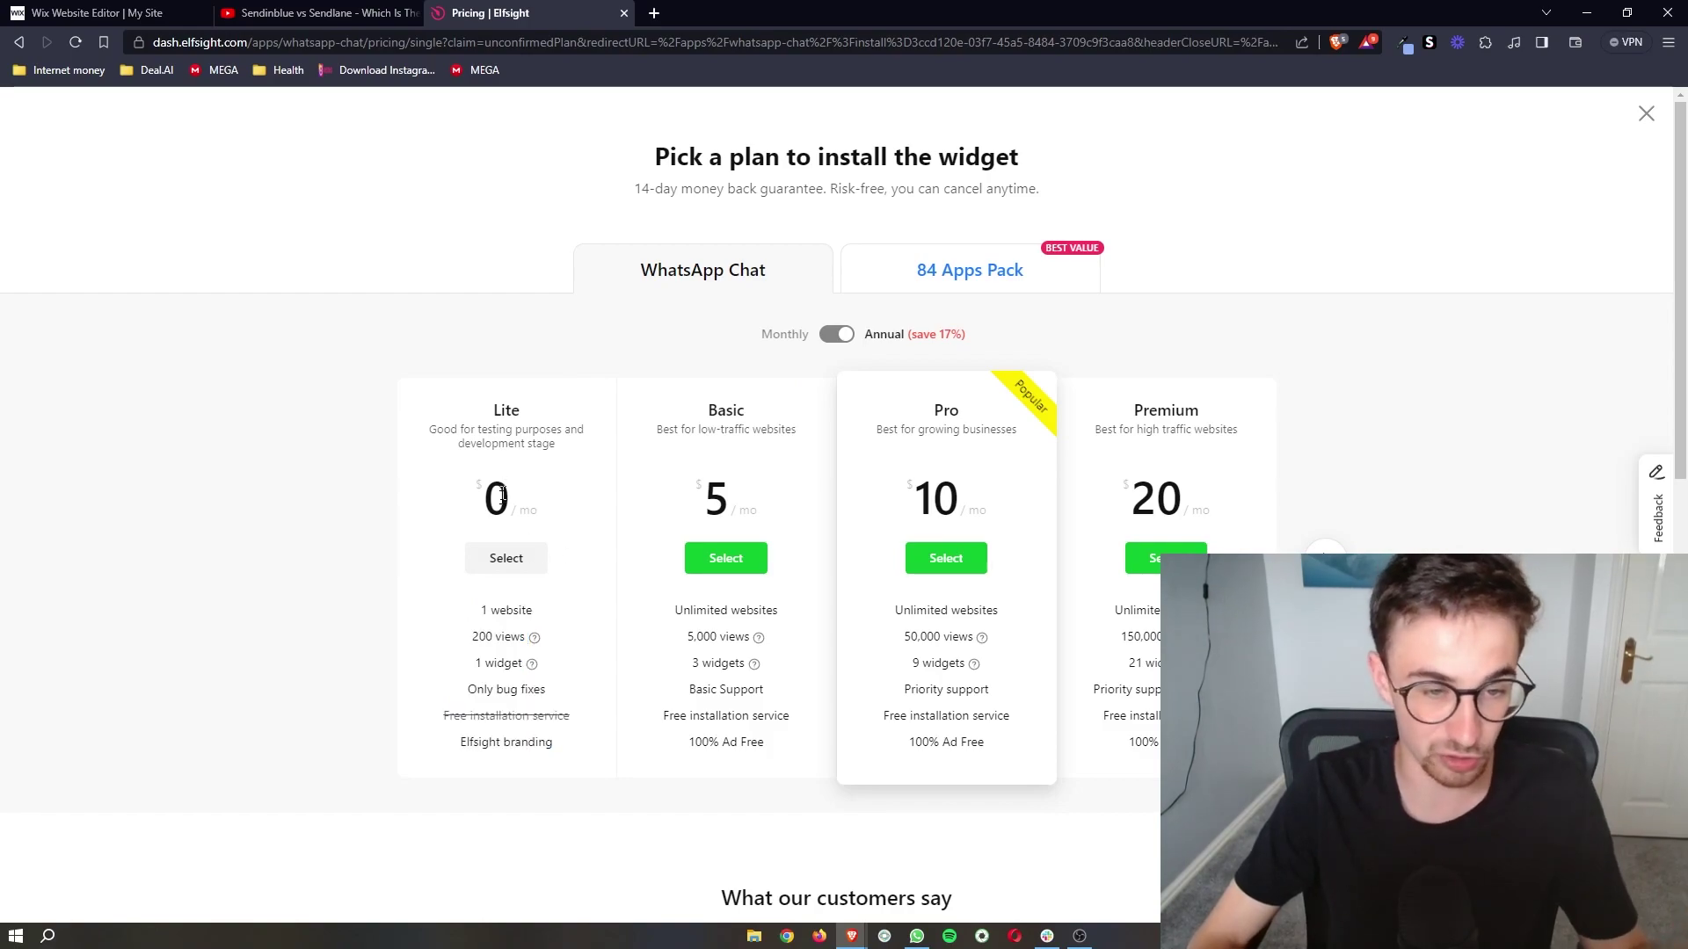
click(489, 560)
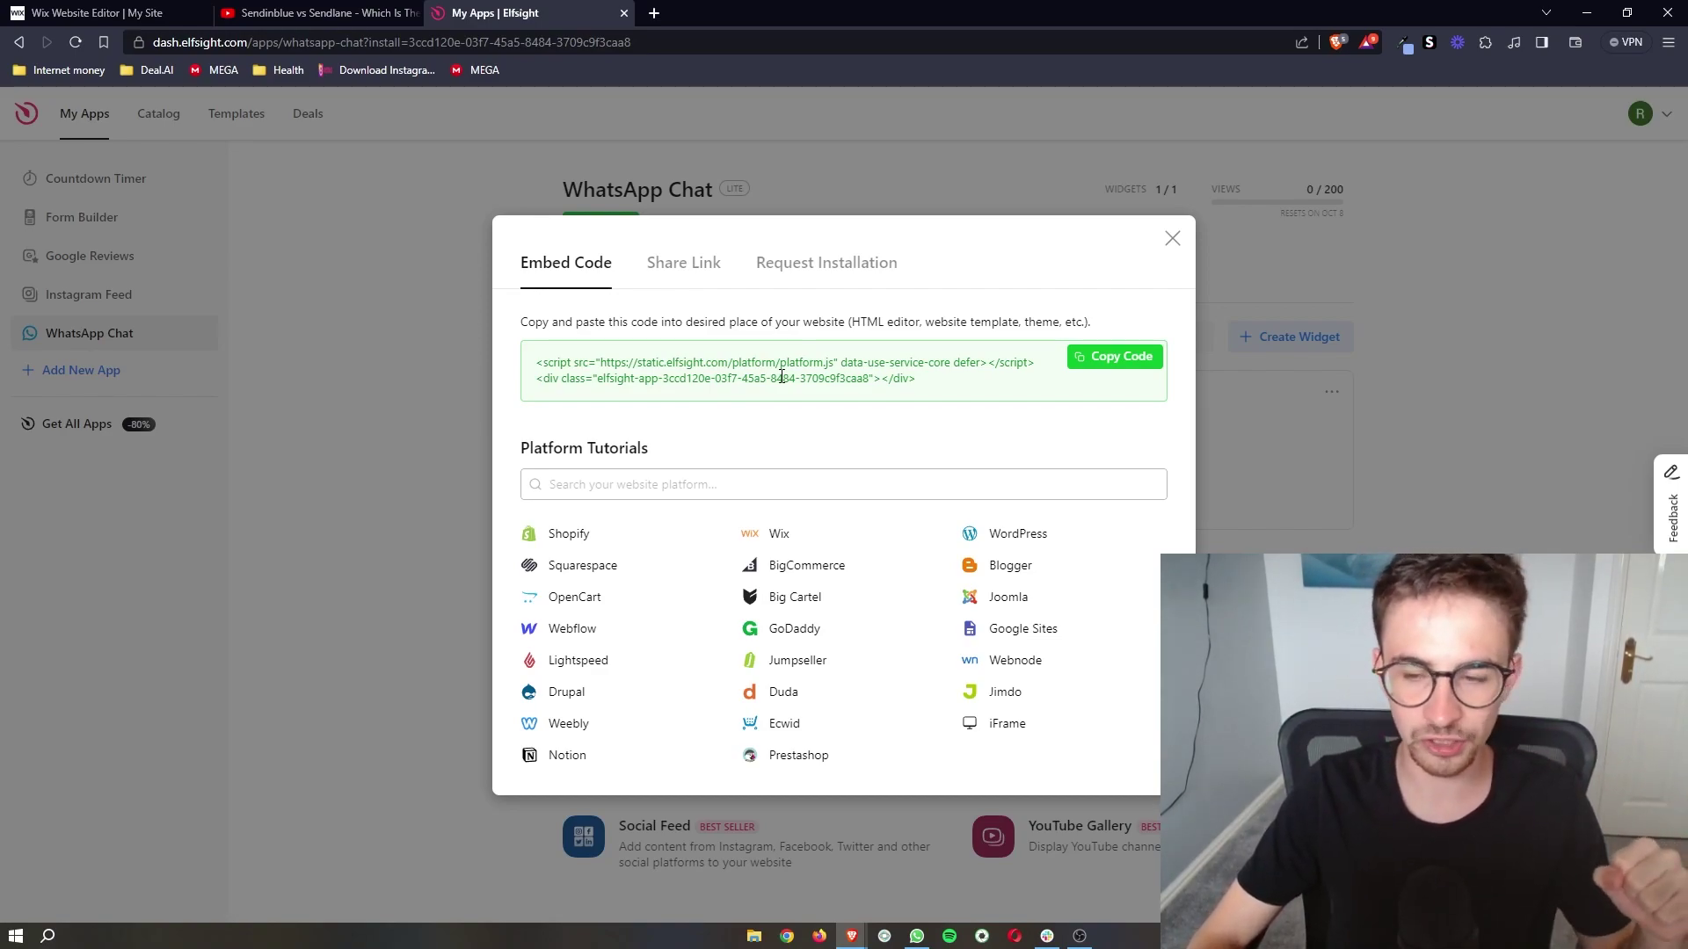
Step: Copy the widget's embed code and switch to the Wix Editor tab
click(1115, 364)
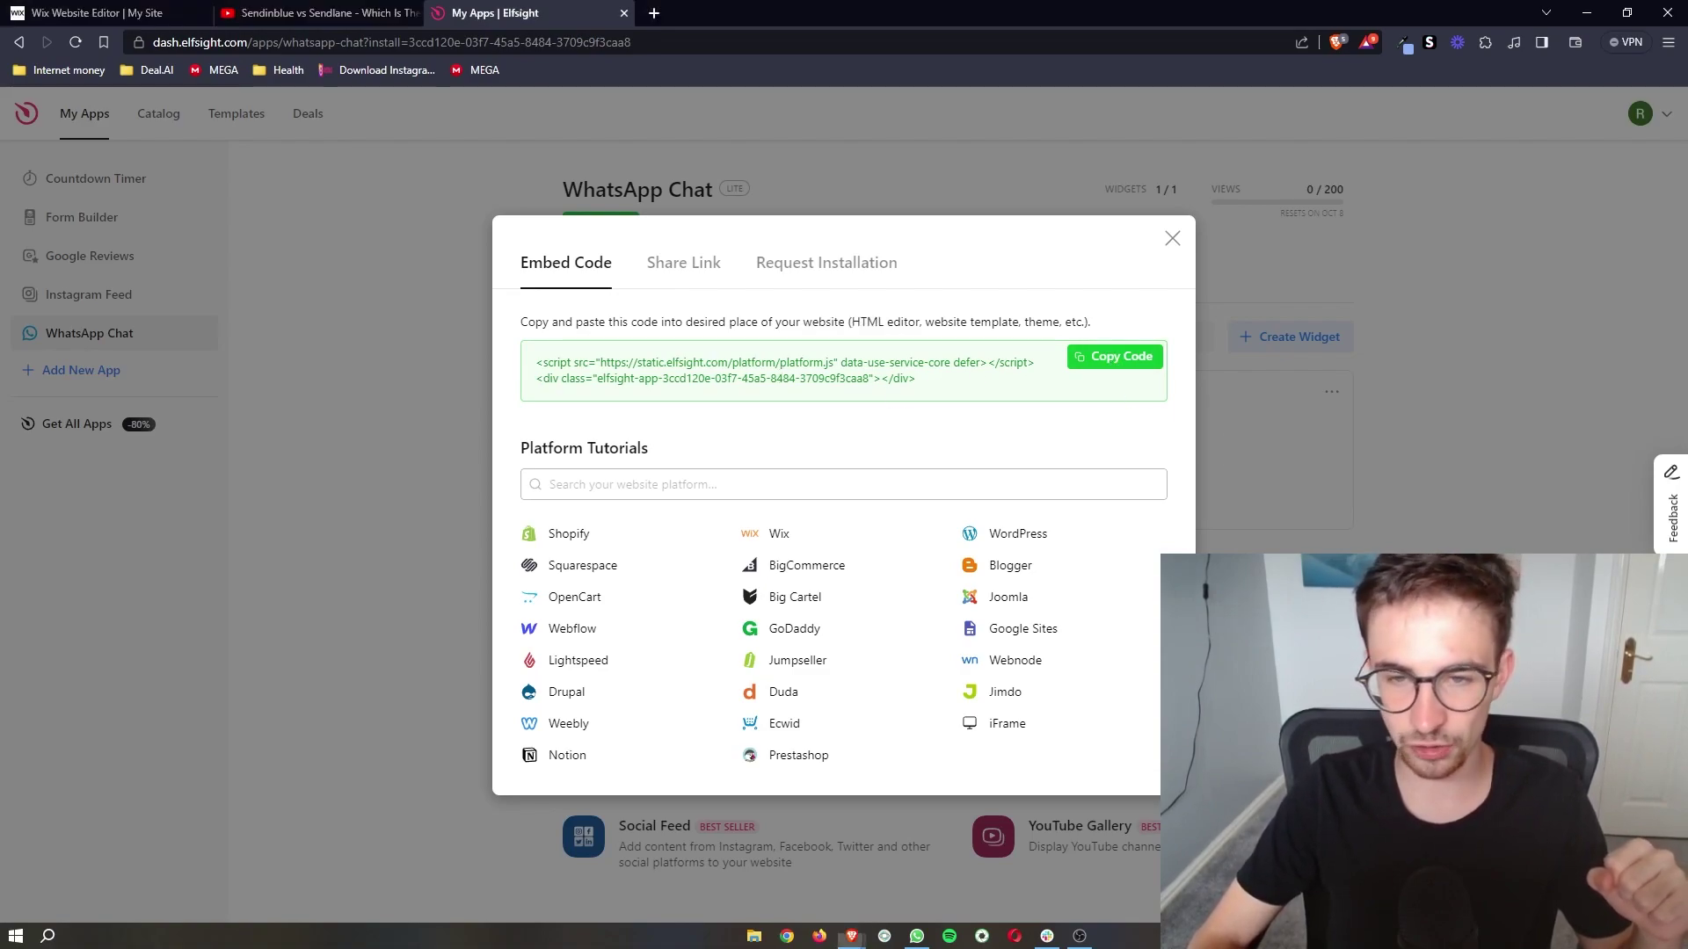
click(82, 15)
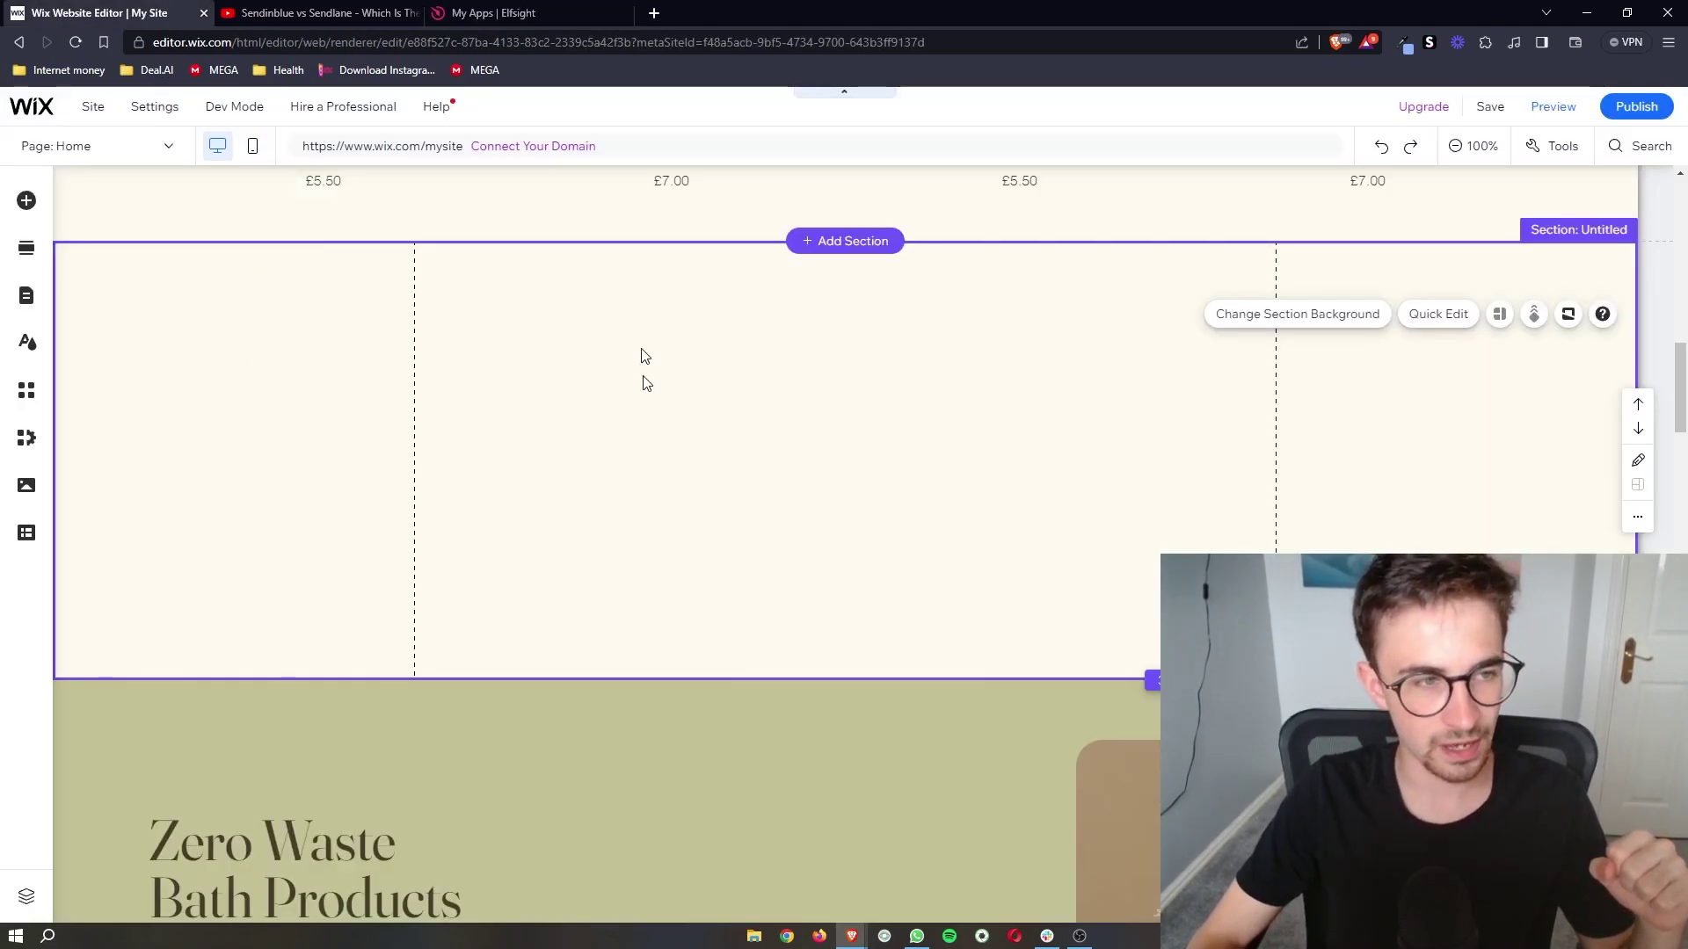
mouse_move(824, 396)
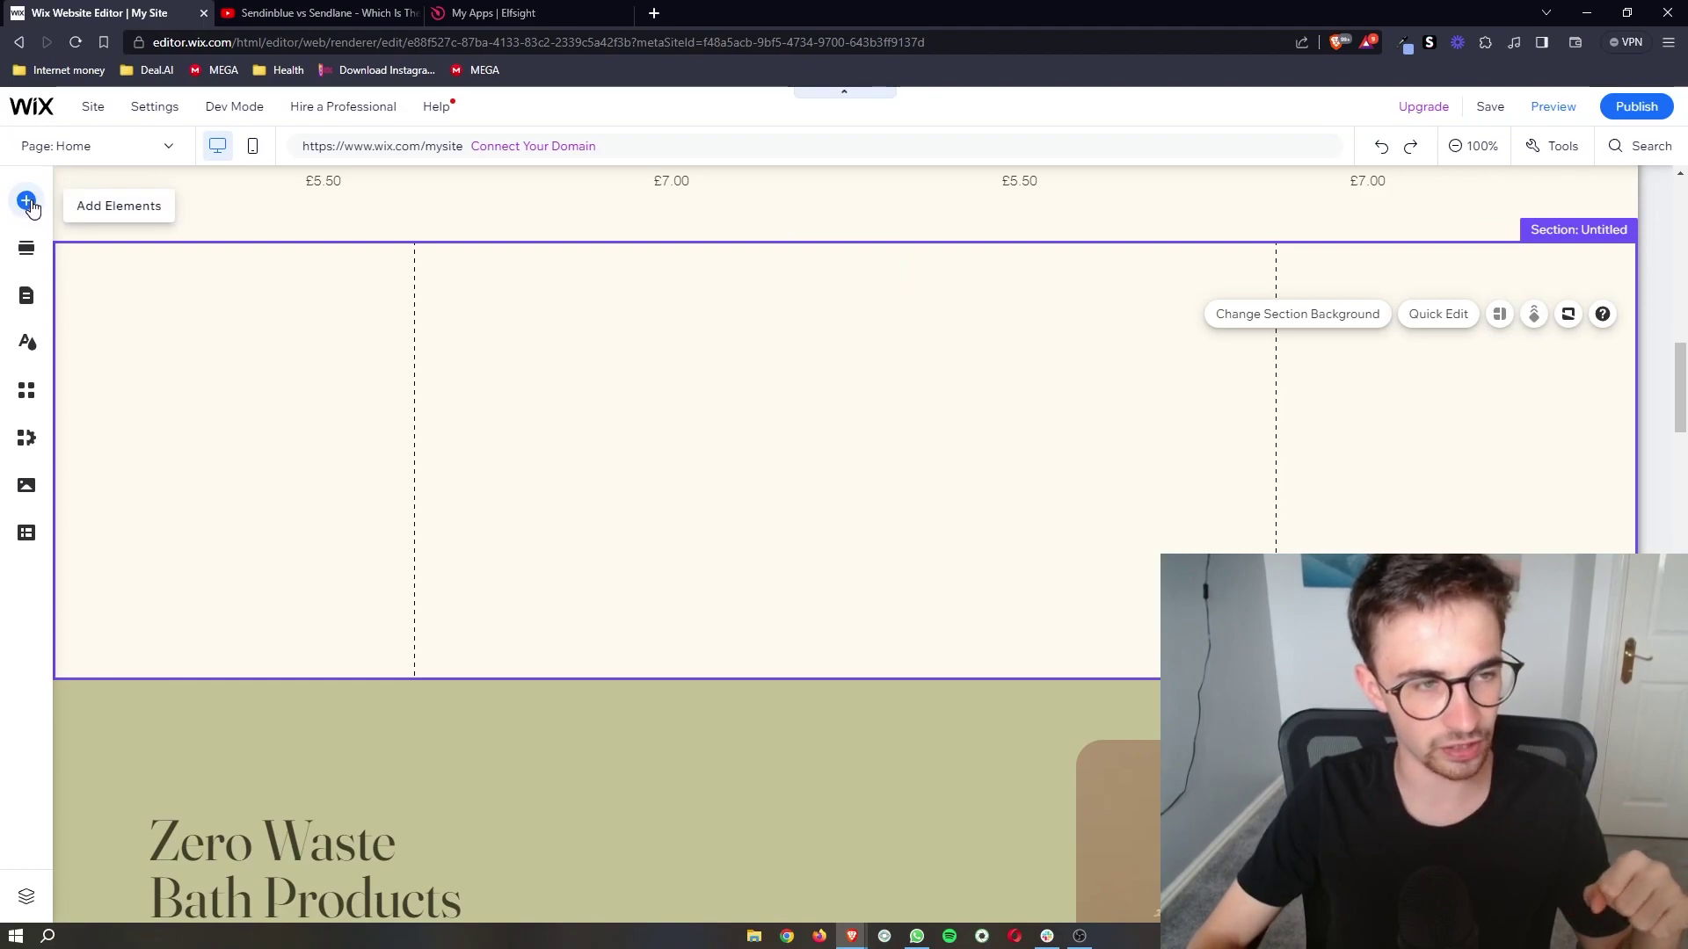
Step: Add an Embed HTML element into the empty section and enlarge it
click(29, 202)
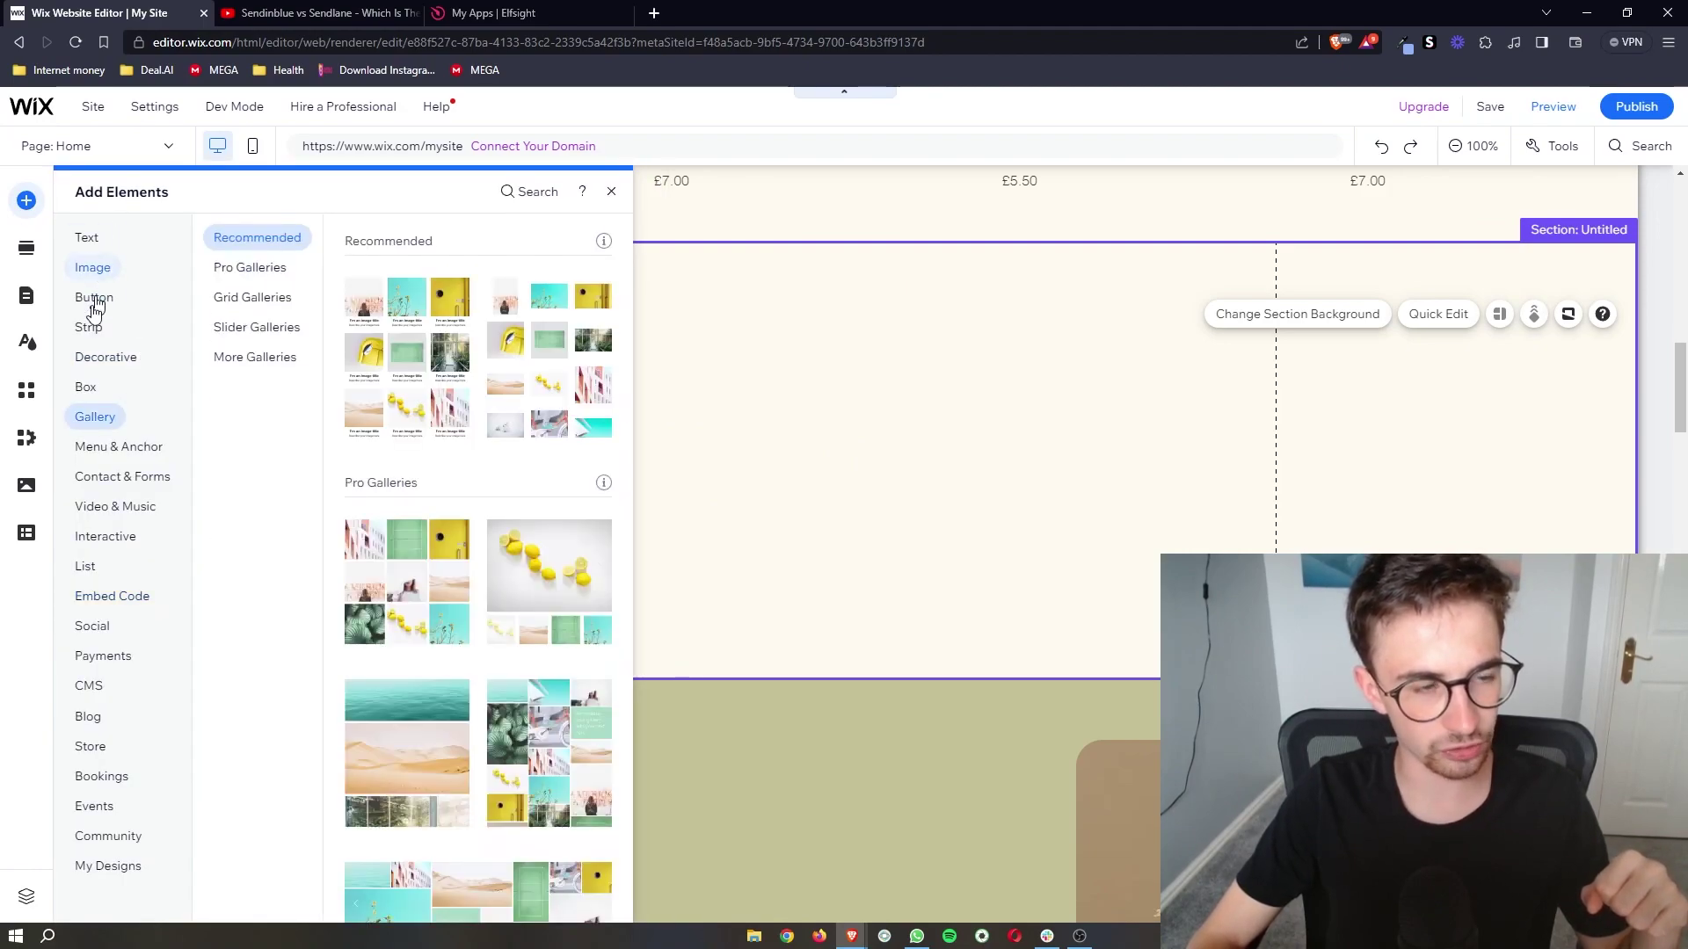
click(99, 600)
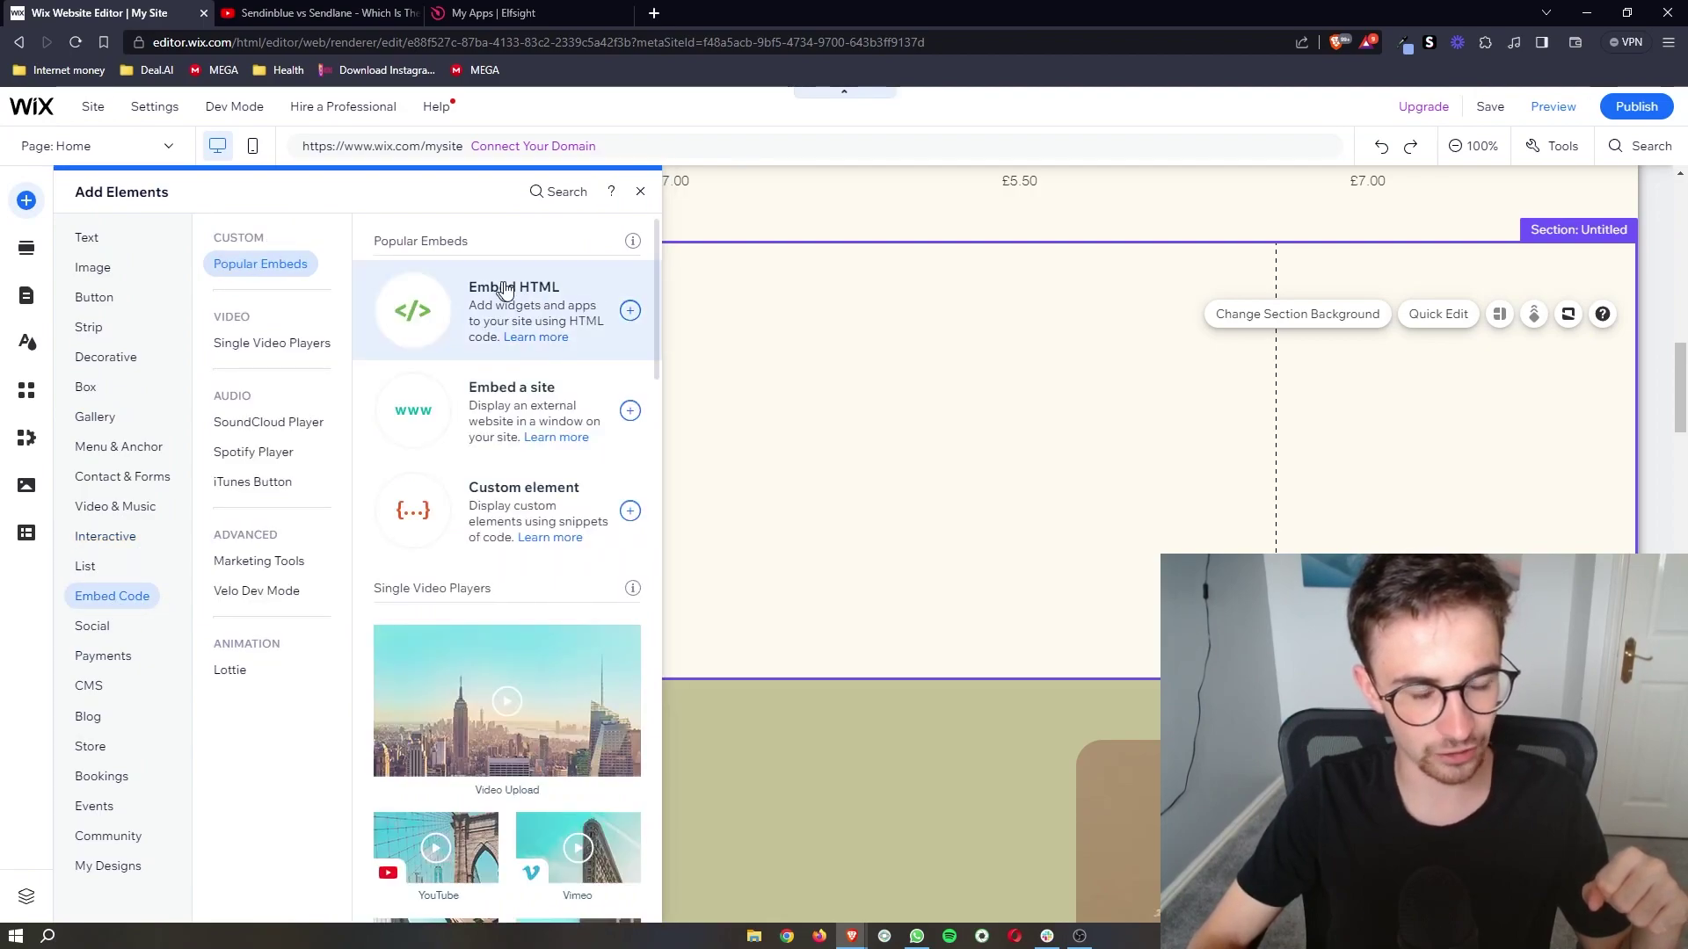
click(630, 312)
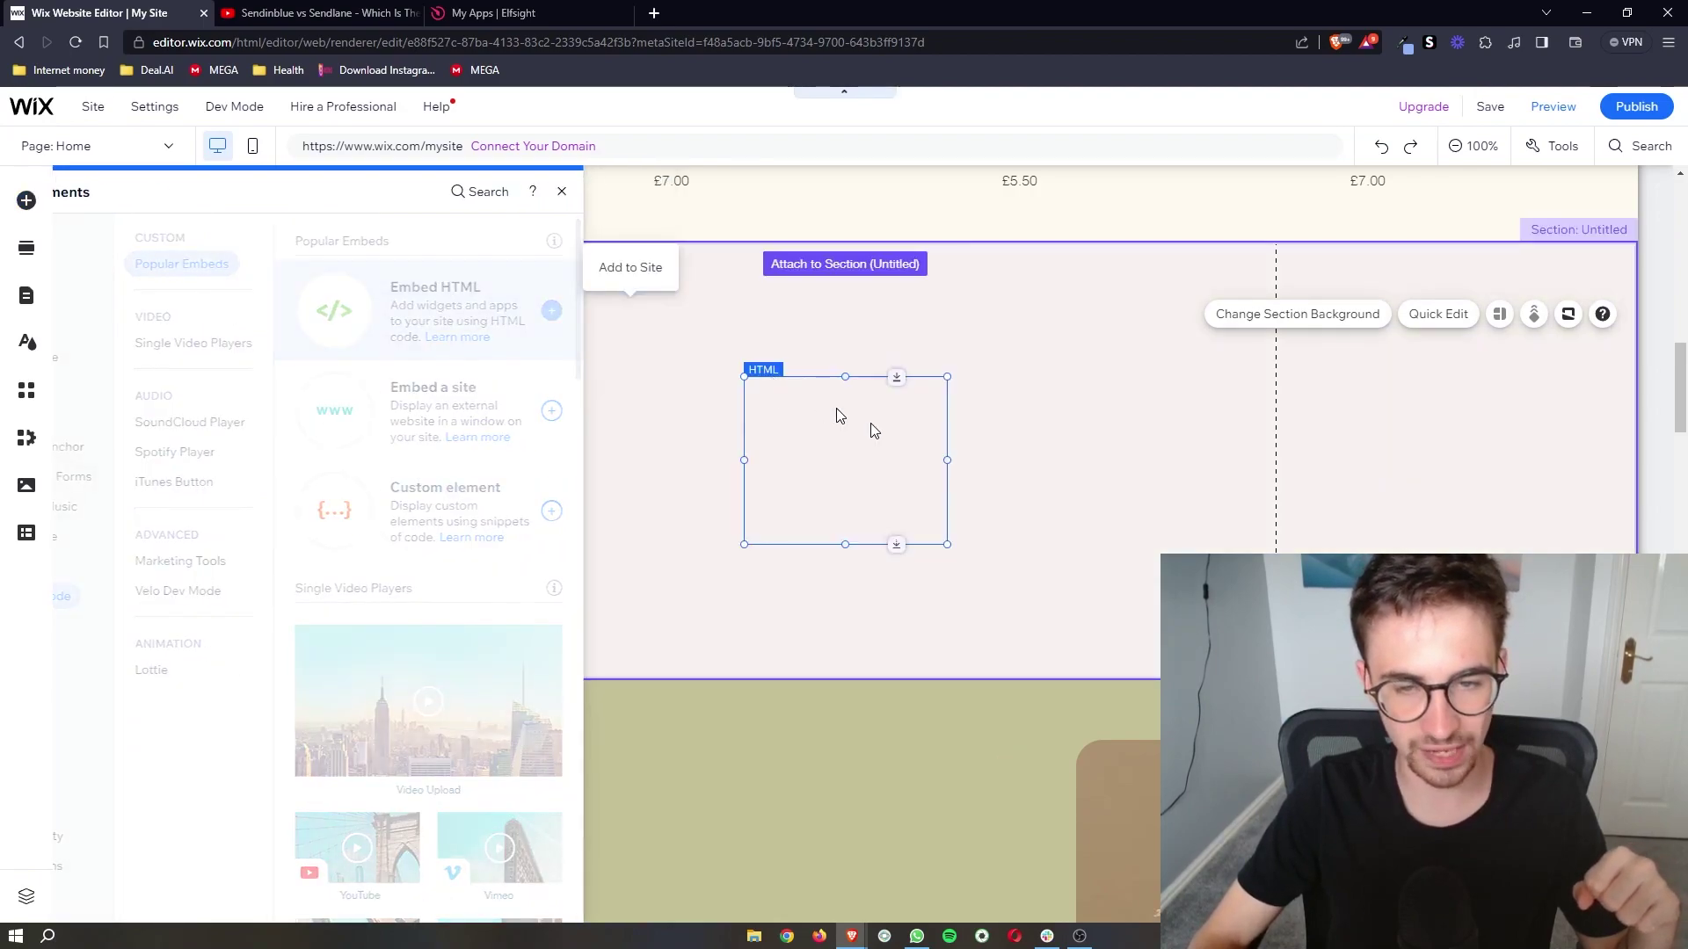
mouse_move(878, 447)
mouse_down()
mouse_move(703, 389)
mouse_move(762, 411)
mouse_up()
drag(791, 340, 972, 251)
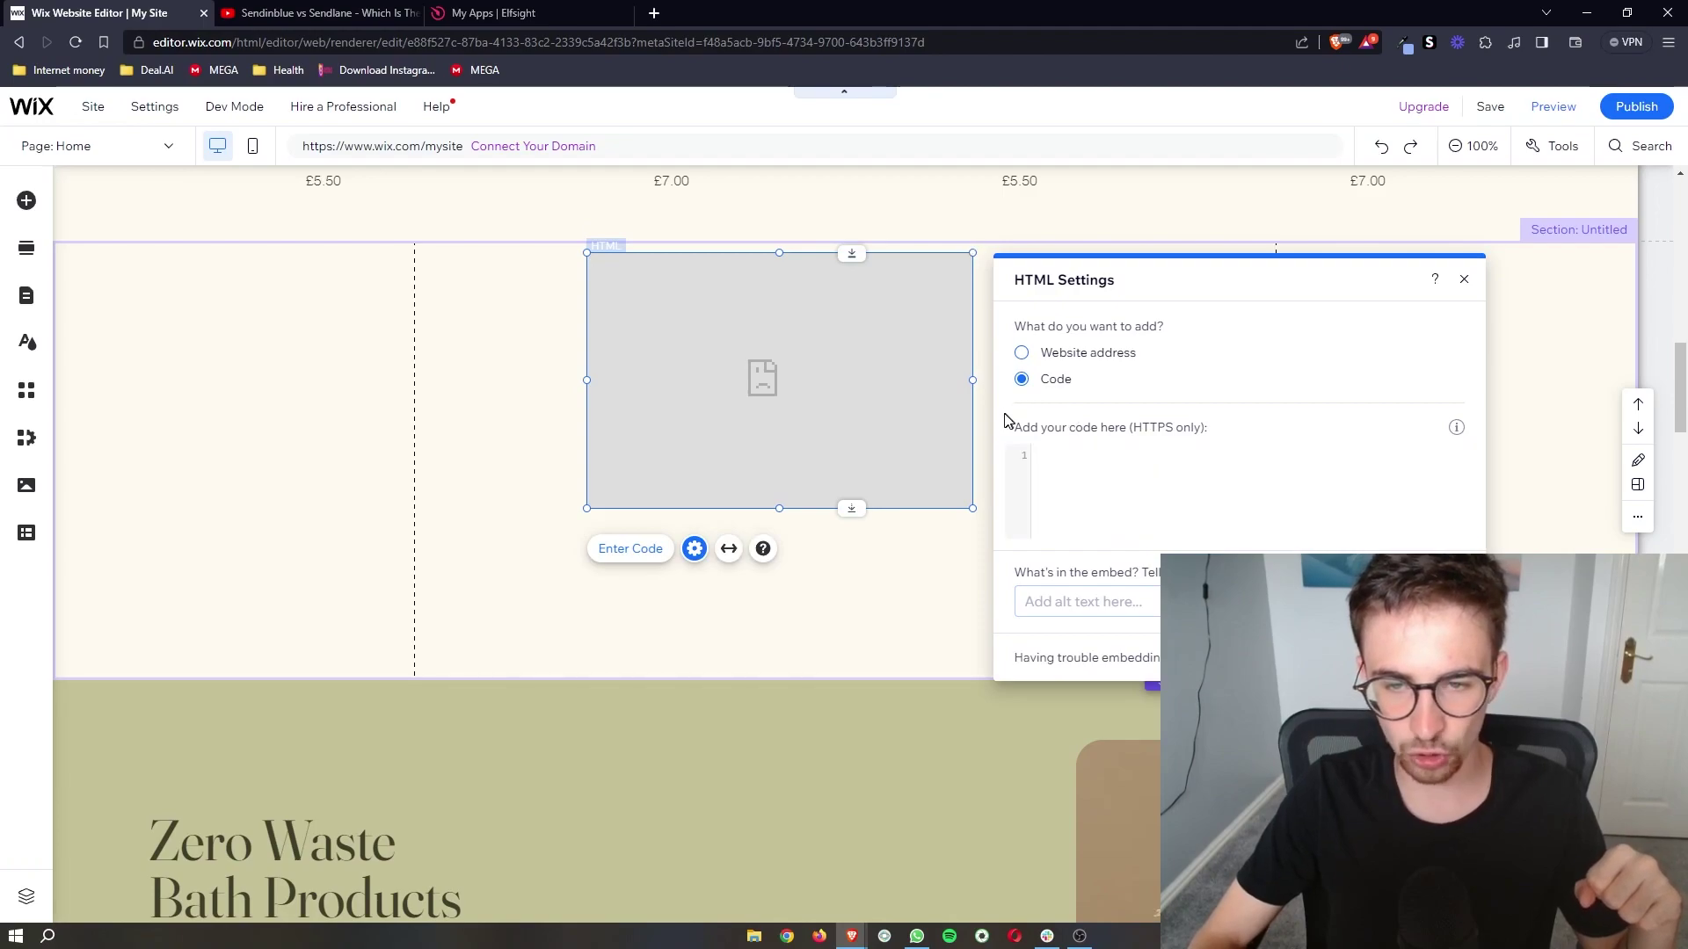
Step: Paste the Elfsight code into the HTML element and update it so the WhatsApp bubble appears
click(1096, 478)
key(ctrl+v)
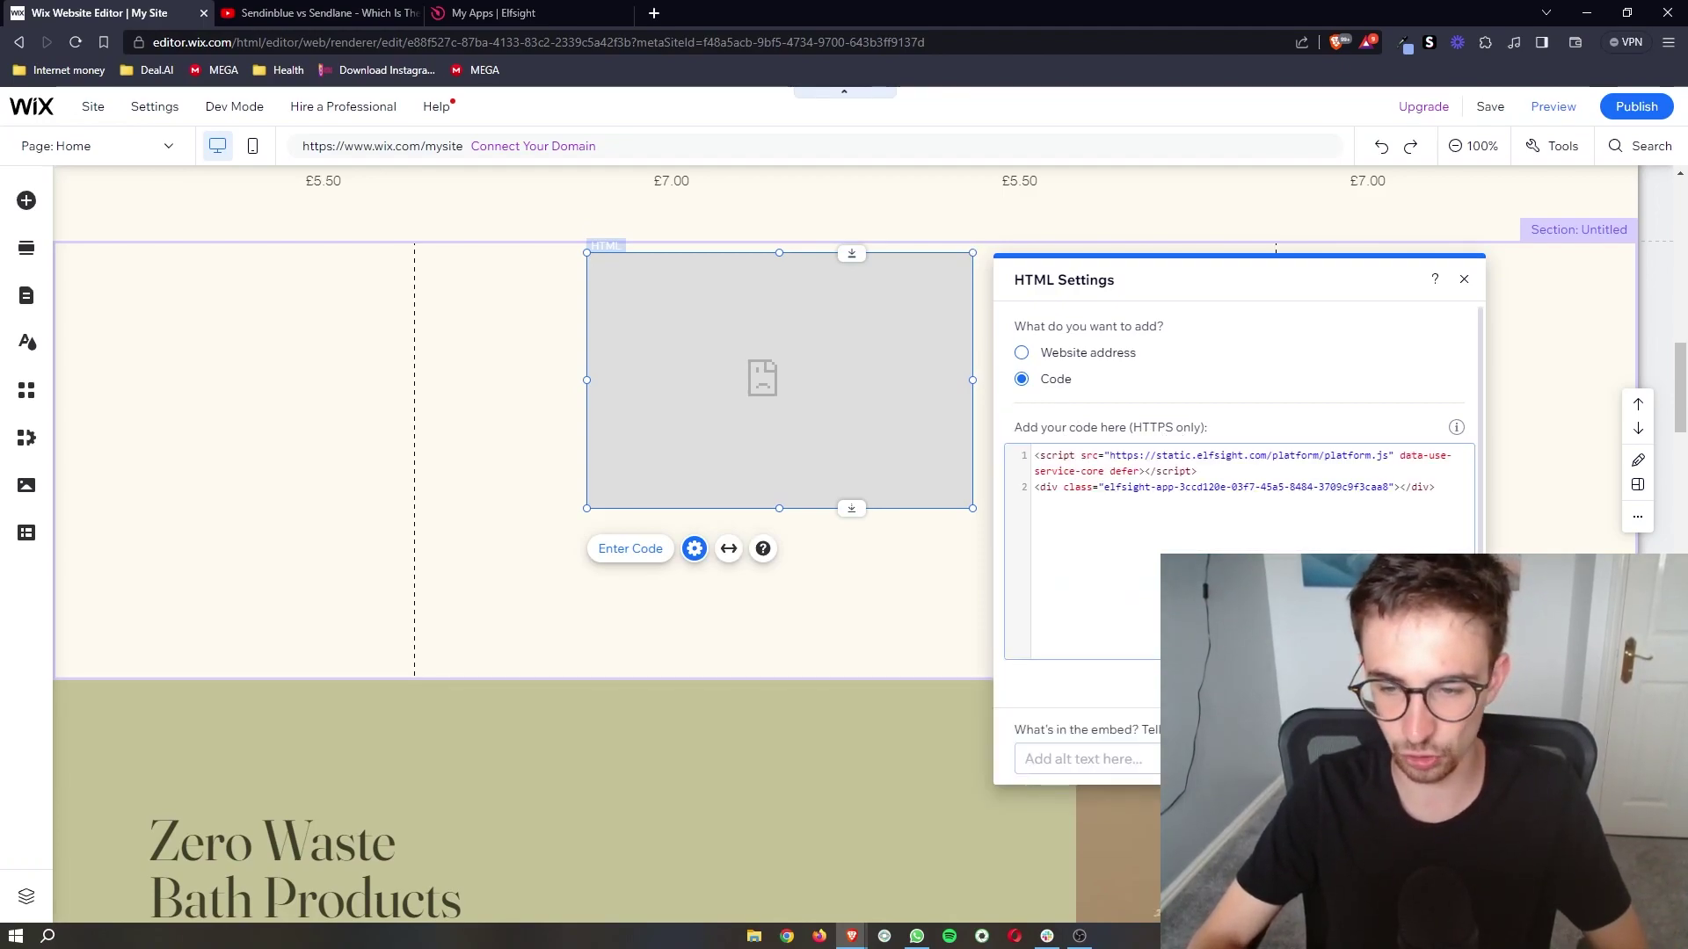
click(1431, 686)
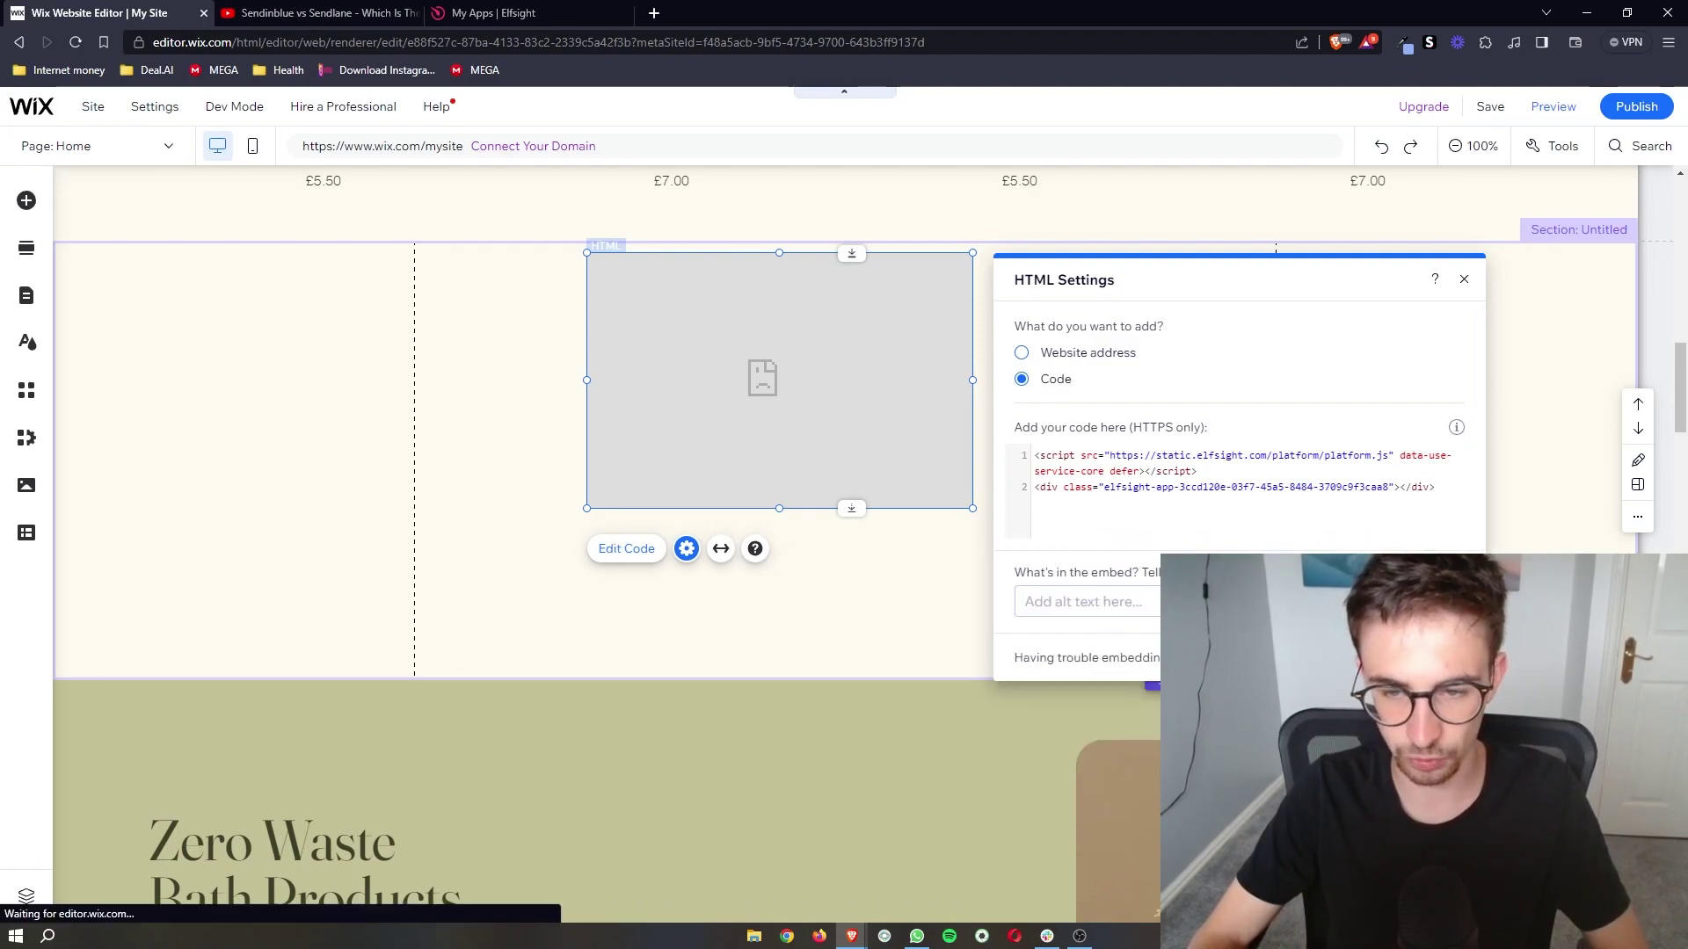
drag(971, 509, 1090, 621)
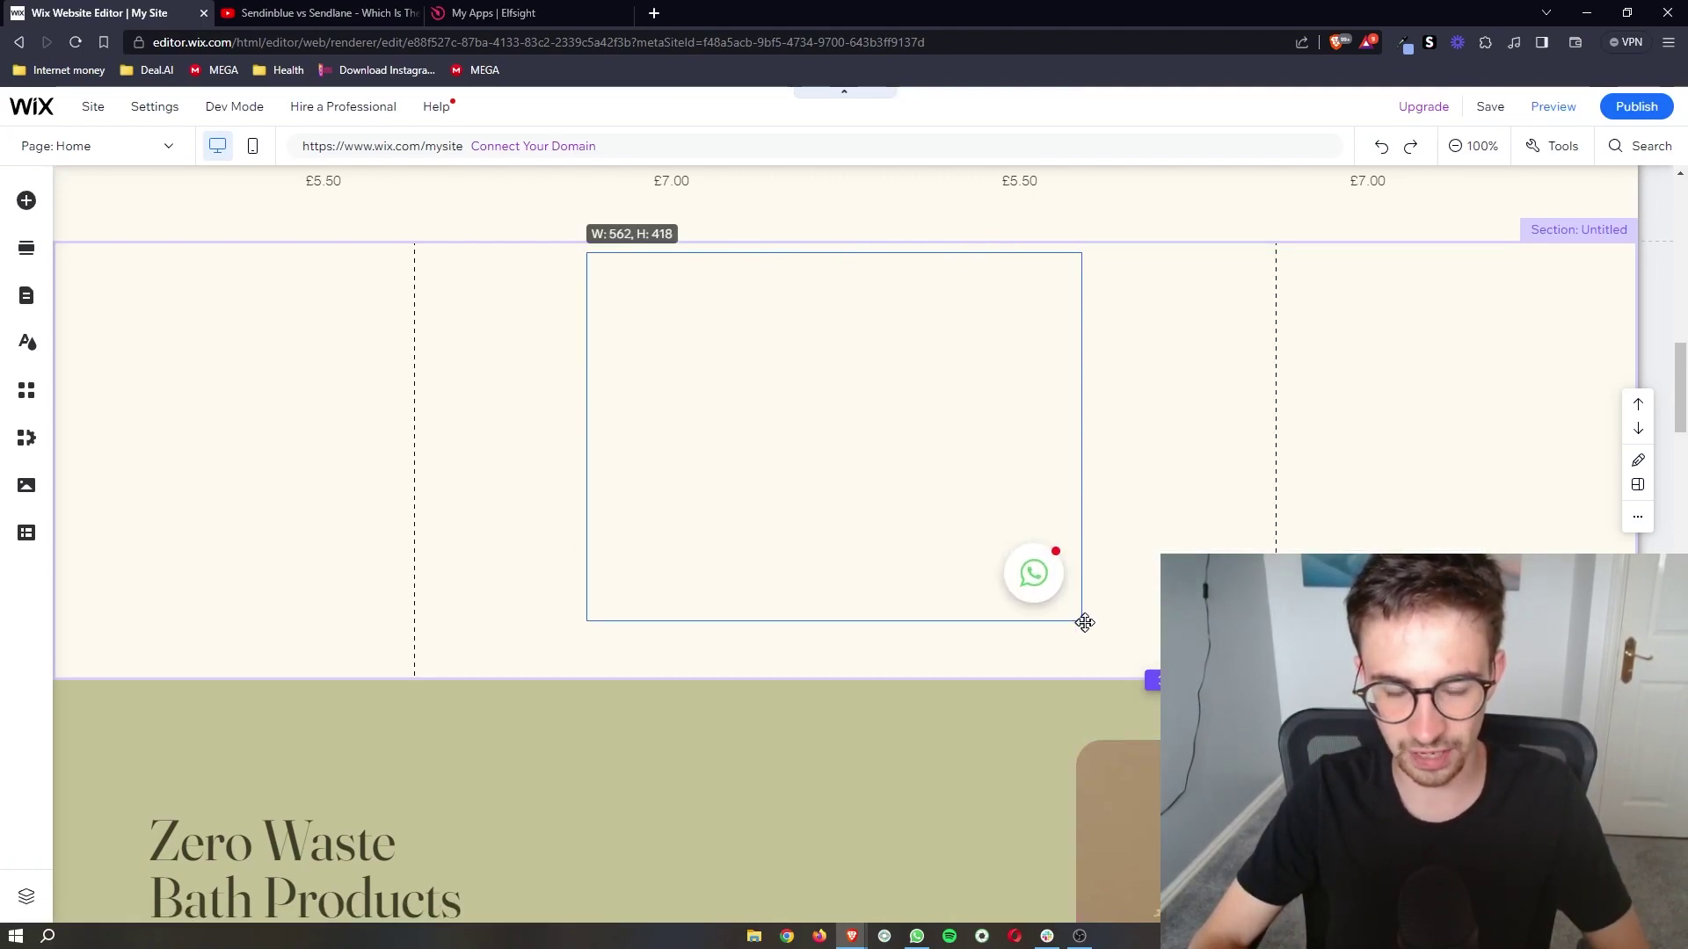
click(1049, 567)
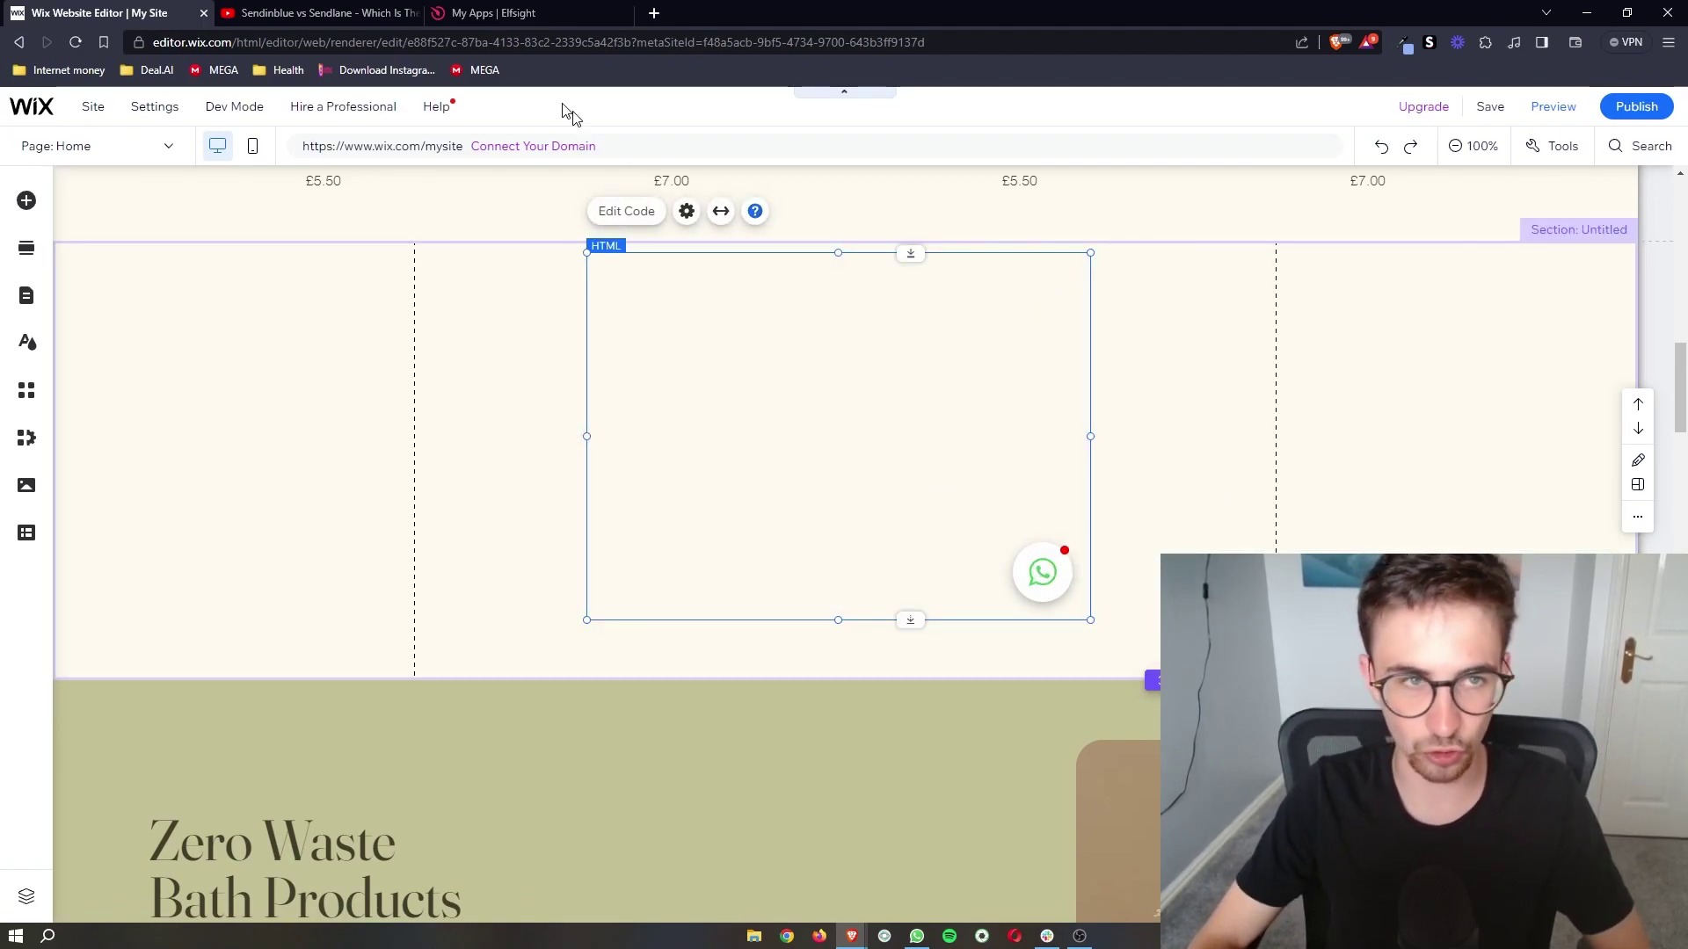
Step: Return to the Elfsight tab and close the embed code dialog
click(540, 13)
click(1184, 234)
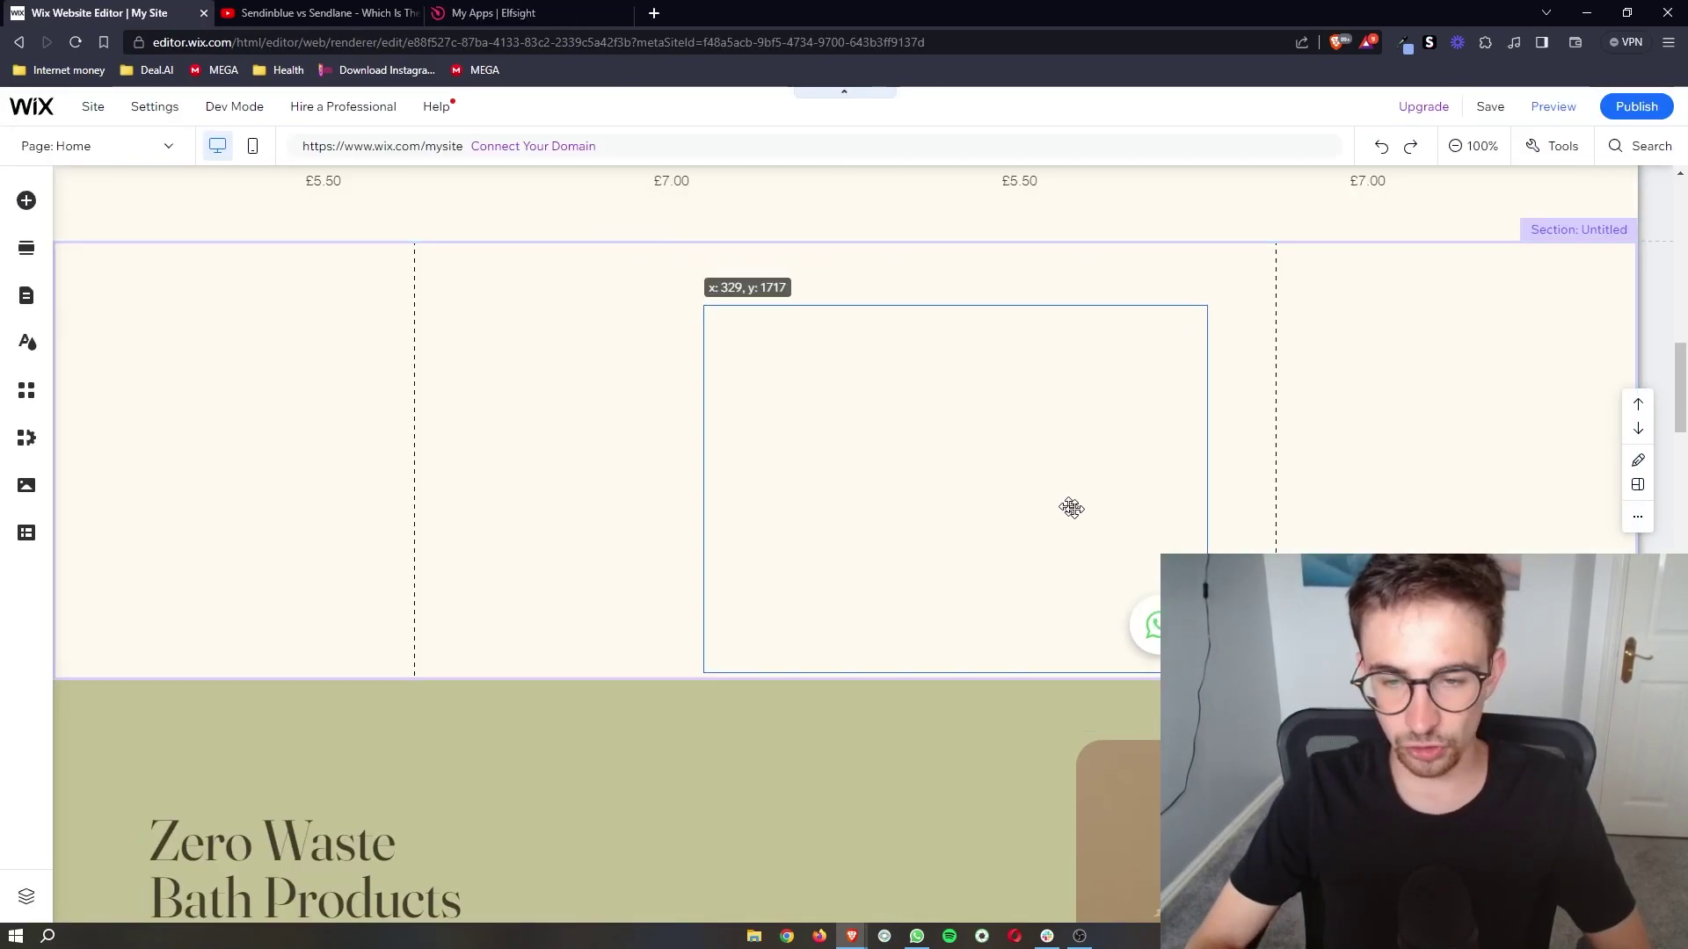
Step: Drag the HTML element down into the Zero Waste Bath Products section over the image
mouse_move(1070, 506)
mouse_down()
mouse_move(1291, 693)
mouse_move(1303, 836)
mouse_up()
scroll(844, 554, down, 2)
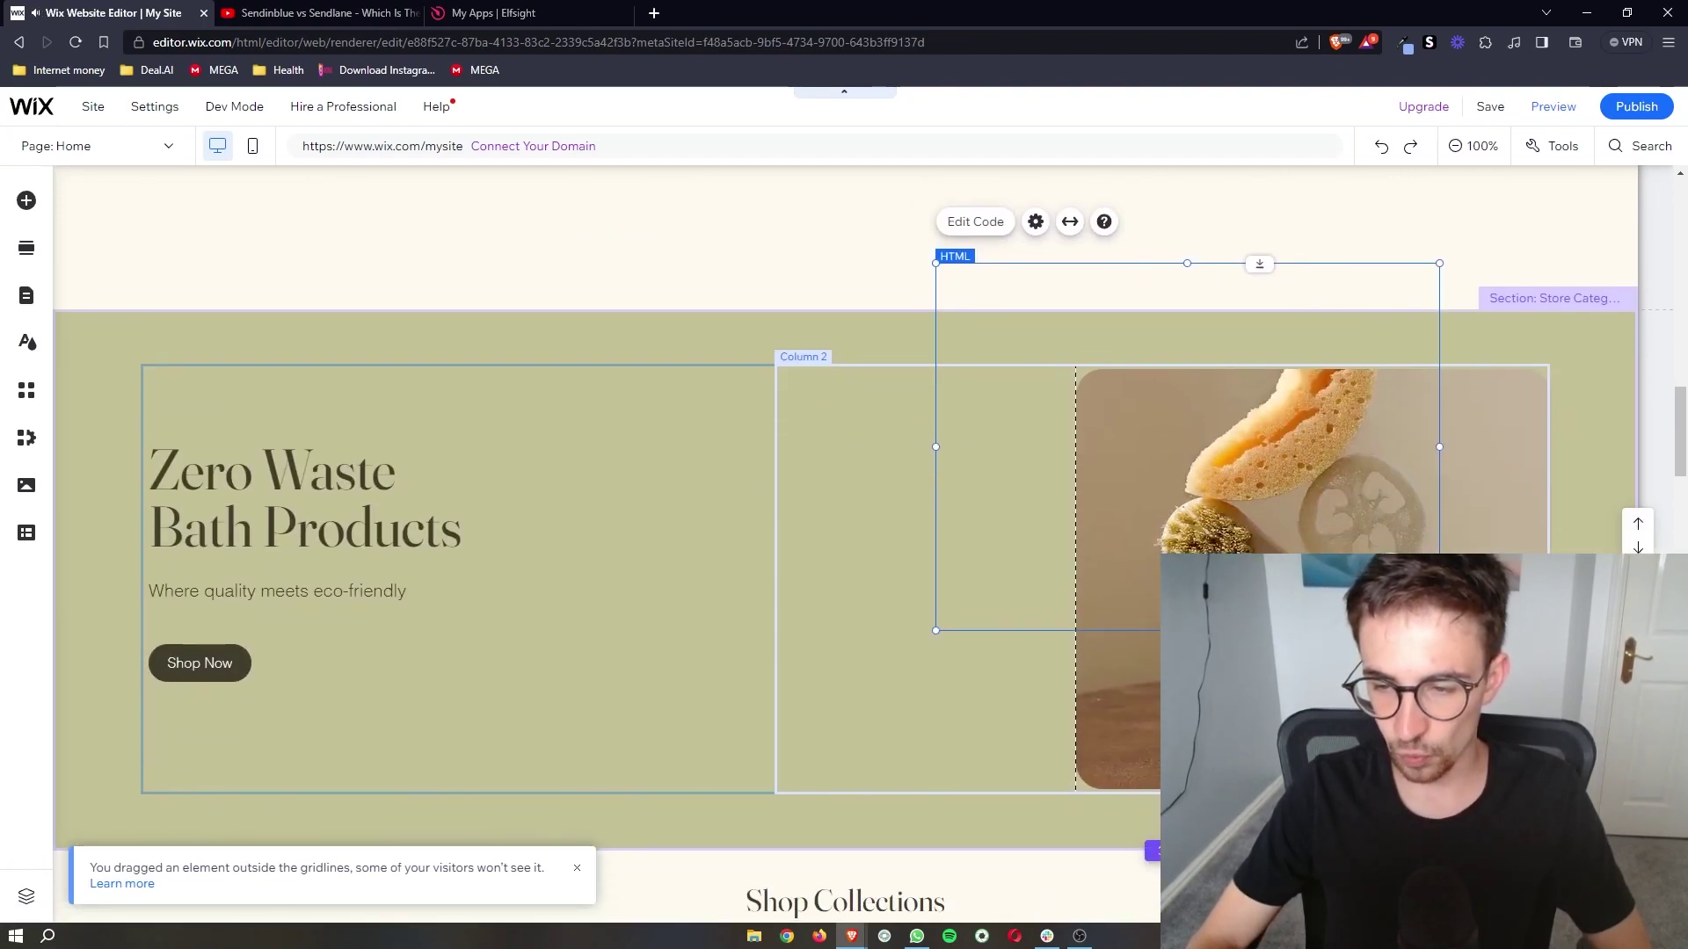
drag(1030, 436, 1059, 652)
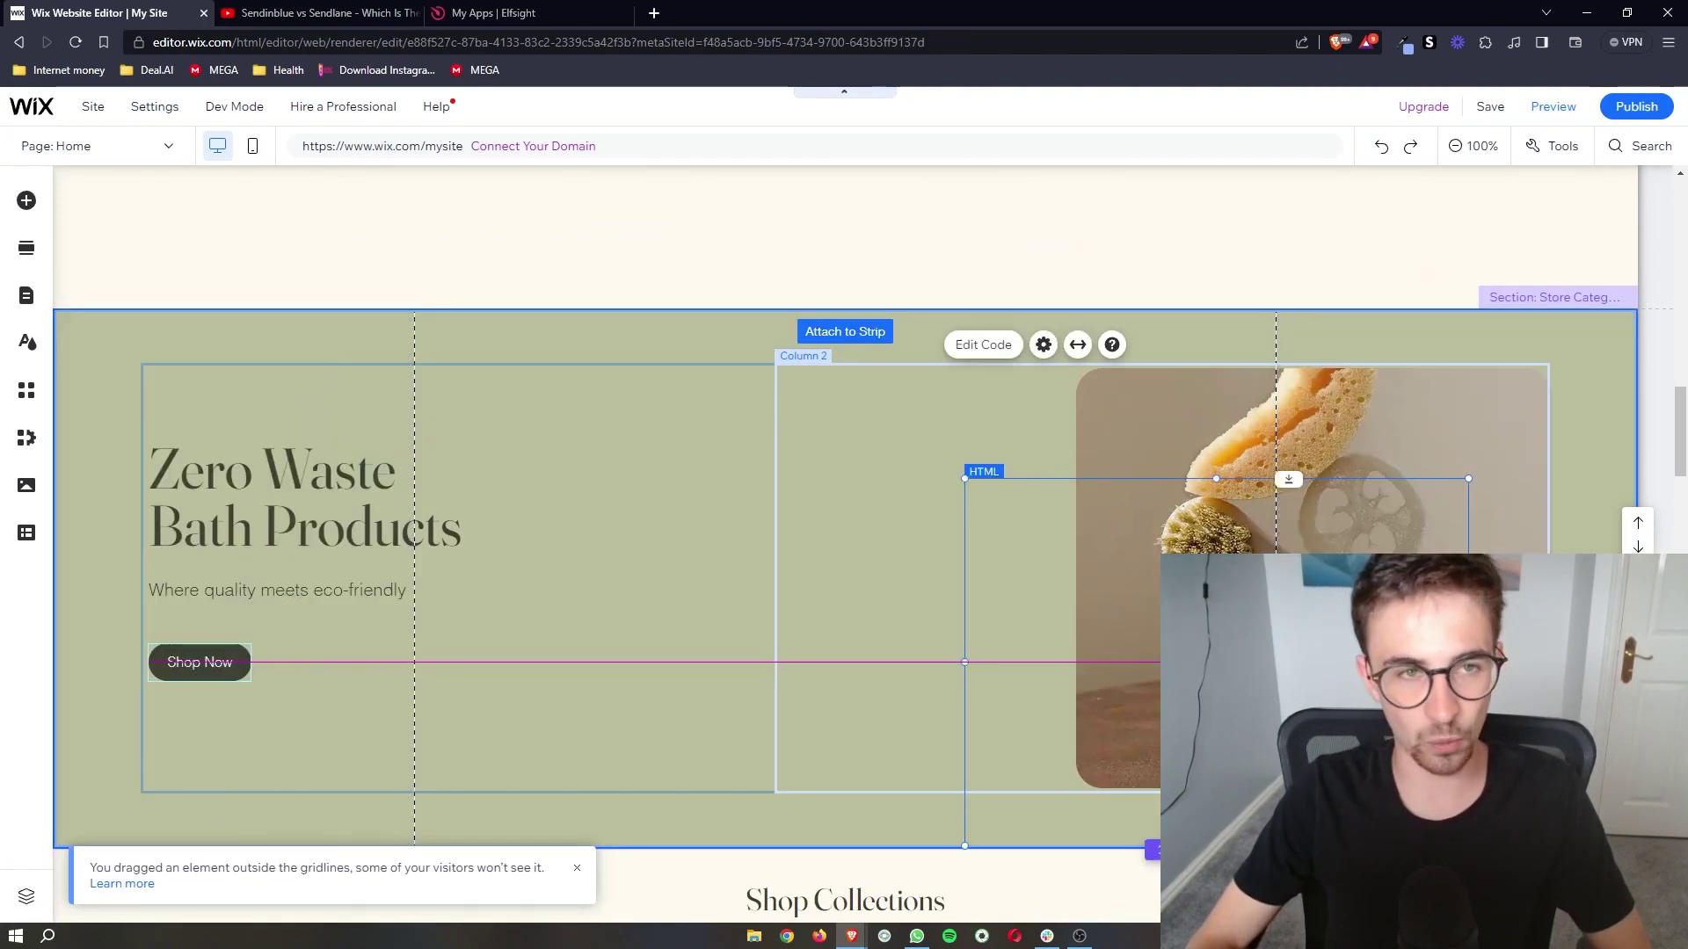